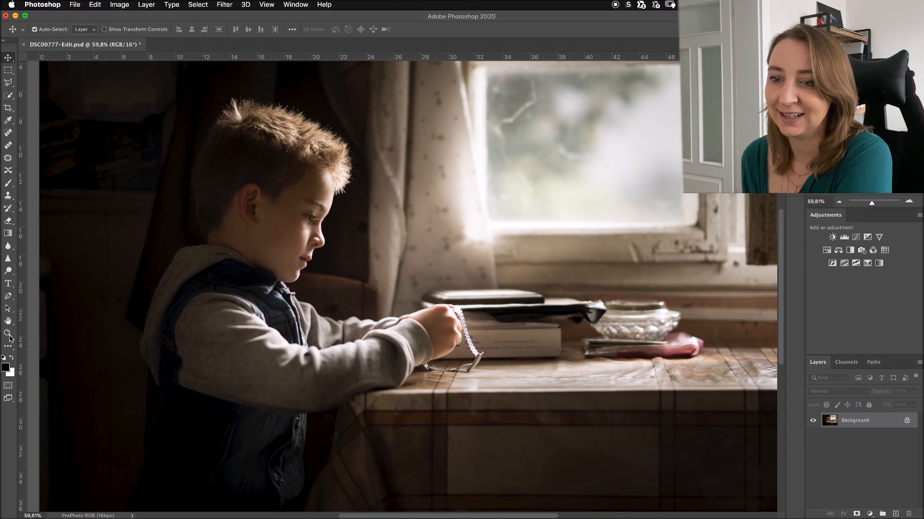
pyautogui.moveTo(252, 328); pyautogui.dragTo(237, 313)
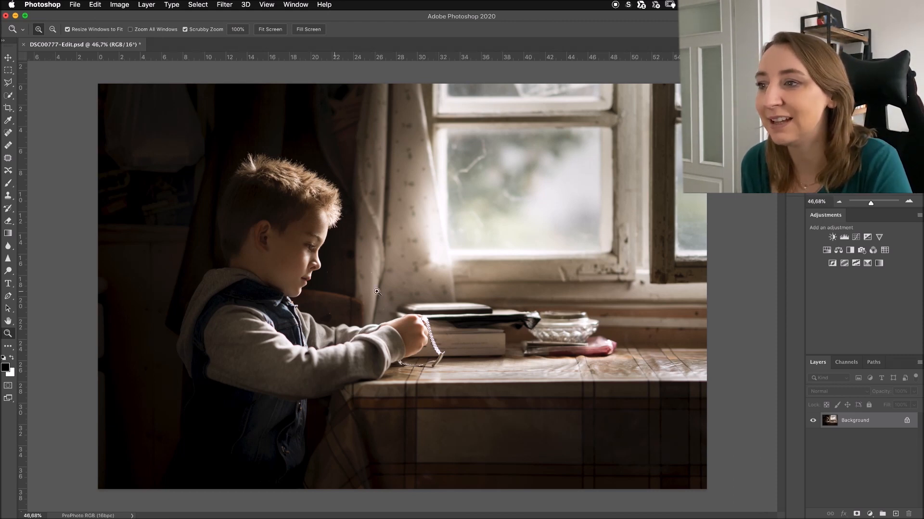
pyautogui.moveTo(321, 279); pyautogui.dragTo(351, 317)
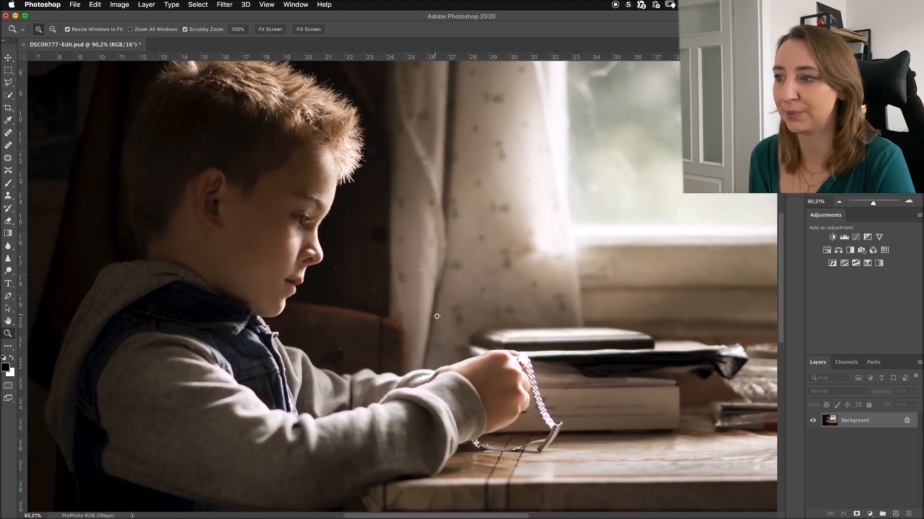
pyautogui.moveTo(447, 295); pyautogui.dragTo(374, 268)
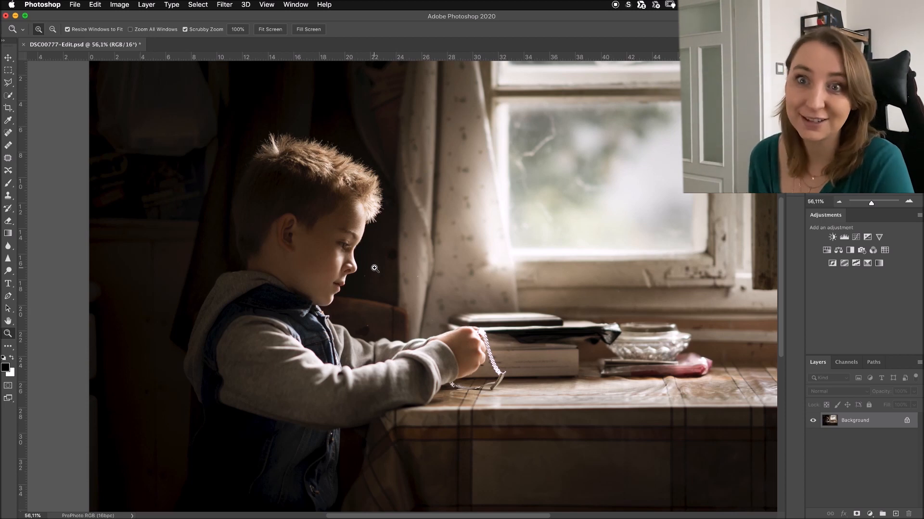
pyautogui.scroll(-2, 487, 279)
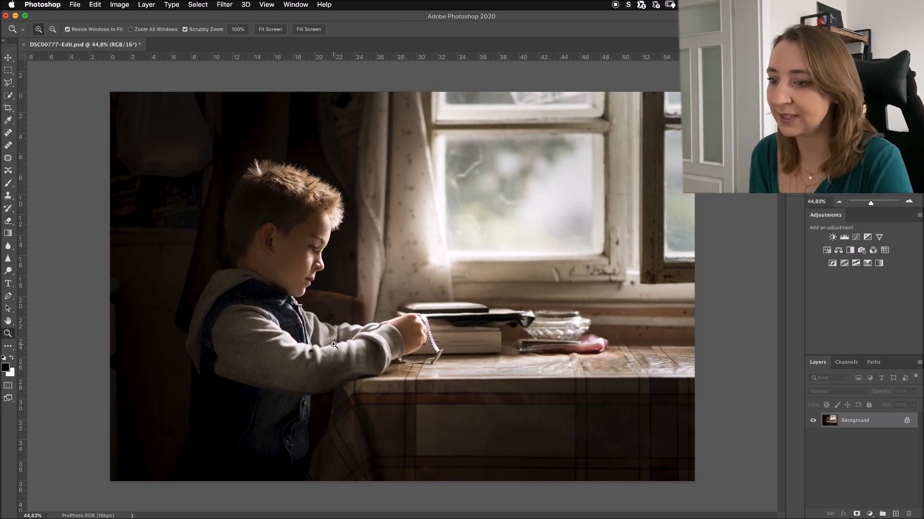
# - Switch to Safari and look through the overlay packs on the English Editing Resources page of the photography site
pyautogui.moveTo(207, 507)
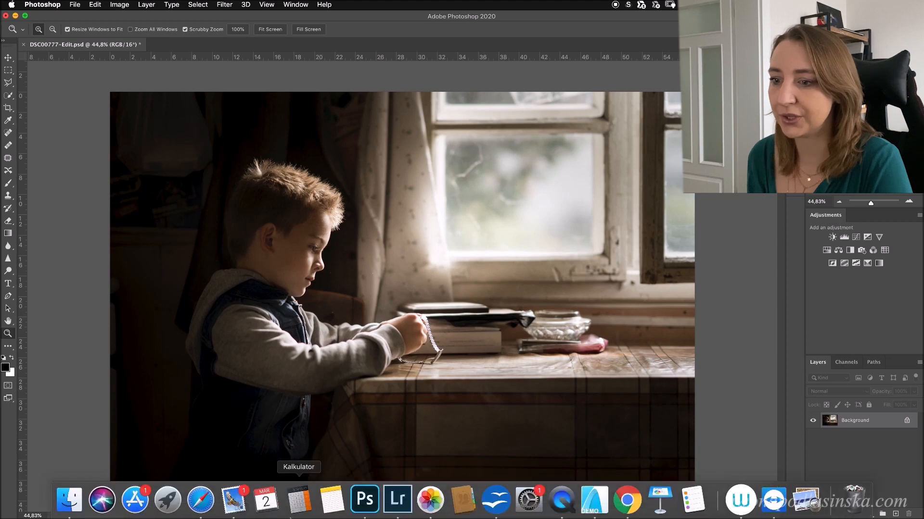
pyautogui.click(206, 504)
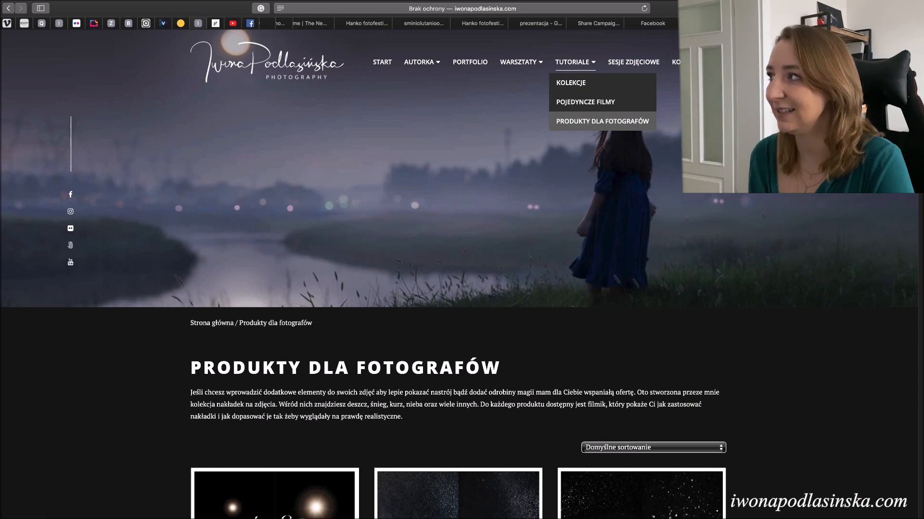
pyautogui.click(602, 122)
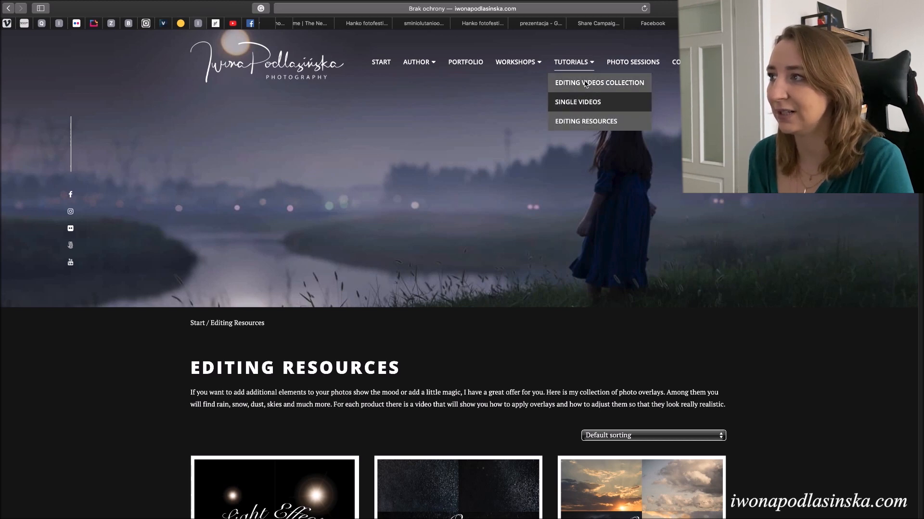
pyautogui.scroll(-4, 585, 278)
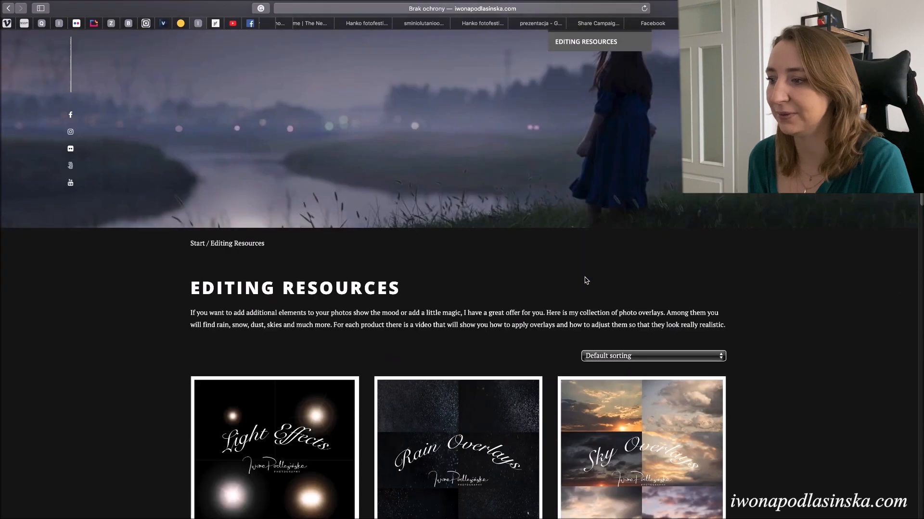
pyautogui.scroll(-3, 585, 279)
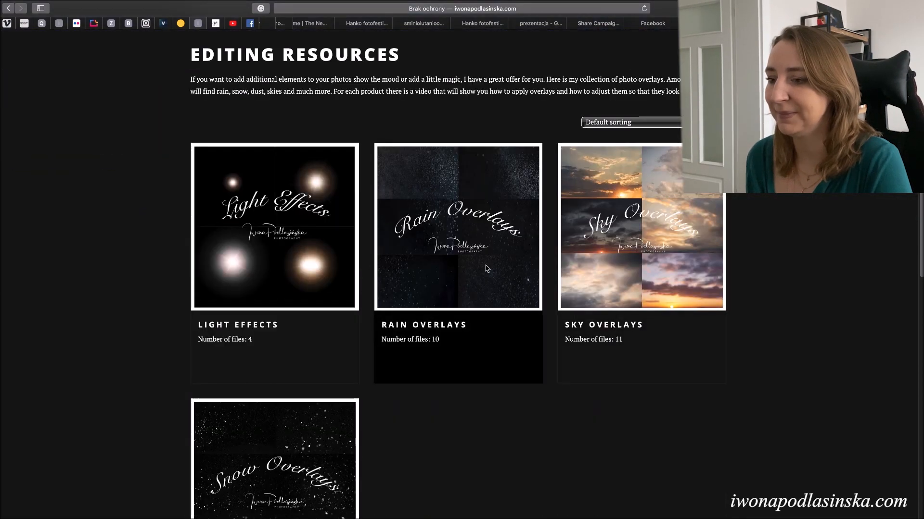
pyautogui.scroll(6, 486, 268)
pyautogui.scroll(1, 487, 268)
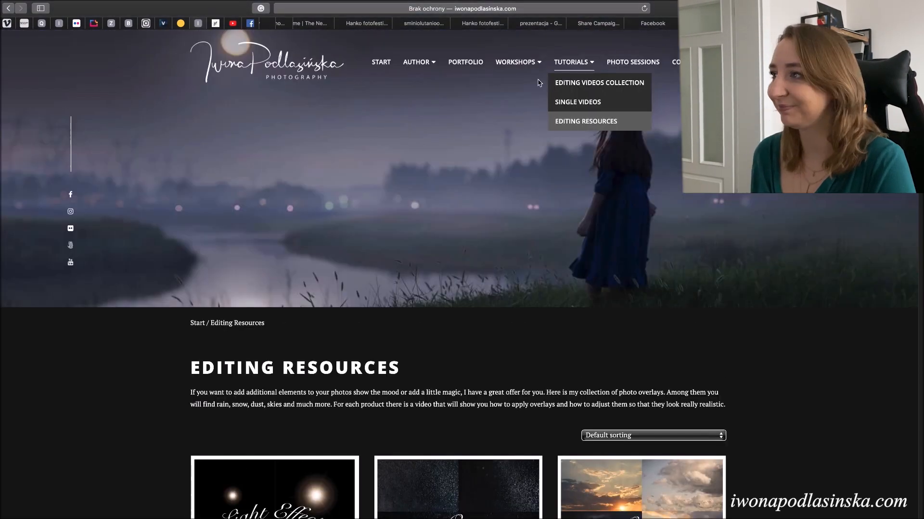
# - Open the Single Videos tutorial page and browse the photo-editing videos listed there
pyautogui.click(568, 102)
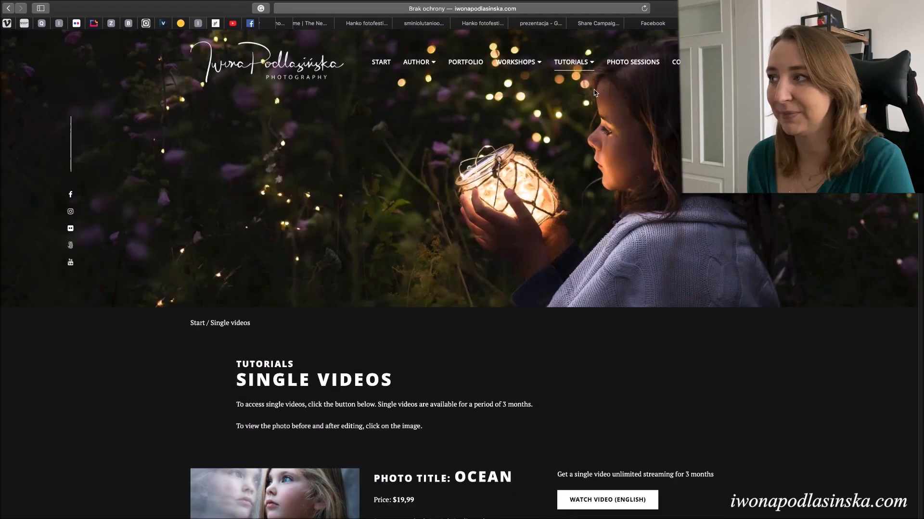
pyautogui.scroll(-6, 594, 96)
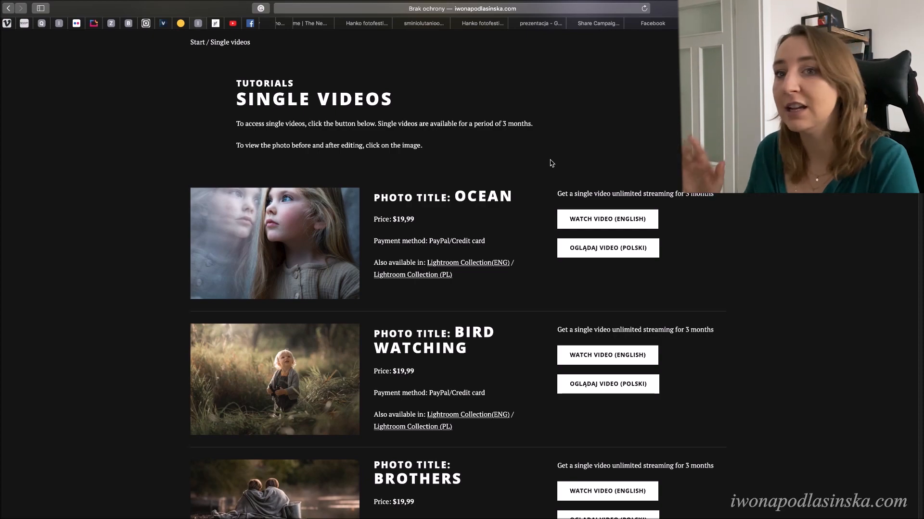
pyautogui.scroll(-9, 522, 180)
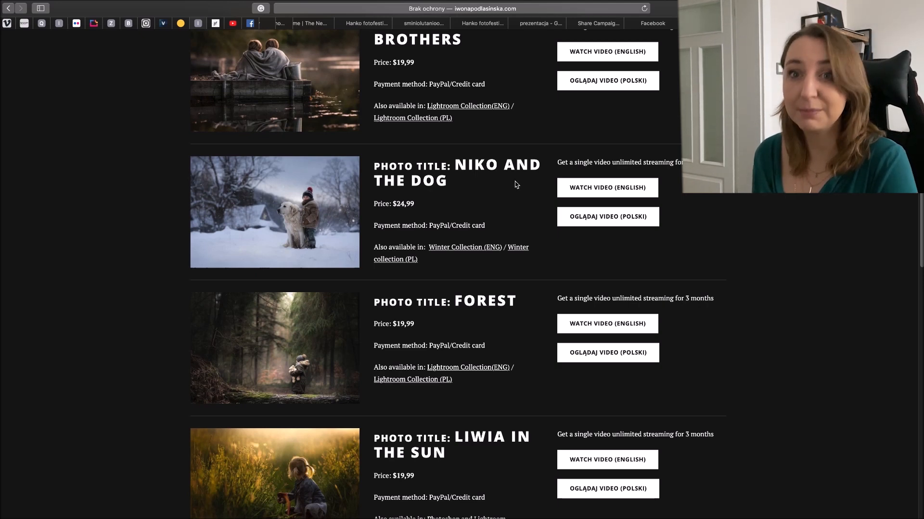
# - Return to Photoshop and place Dust Iwona1.jpg from the Dust by Iwona folder in Finder onto the photo of the boy
pyautogui.moveTo(297, 517)
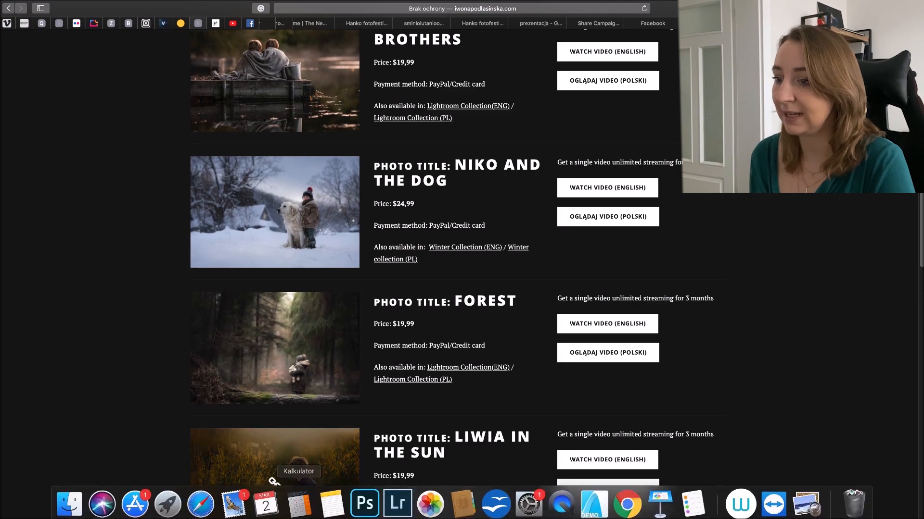
pyautogui.click(364, 500)
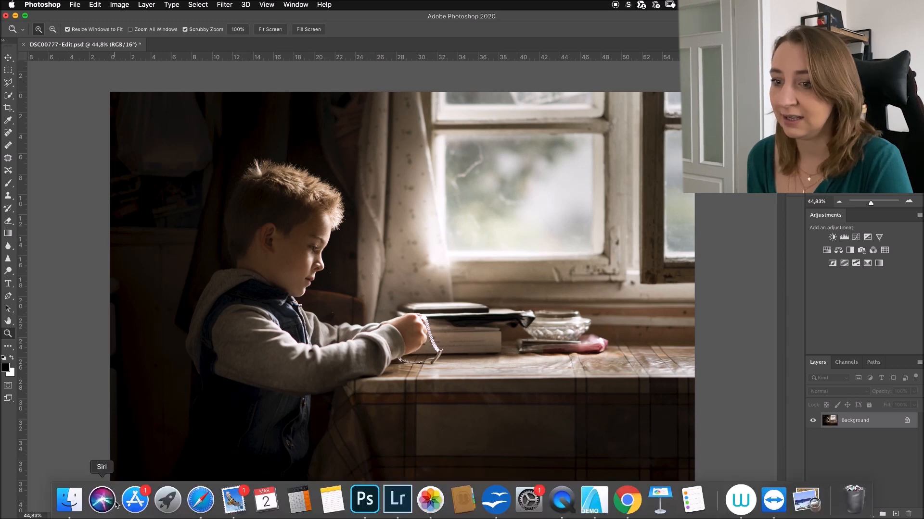
pyautogui.click(69, 500)
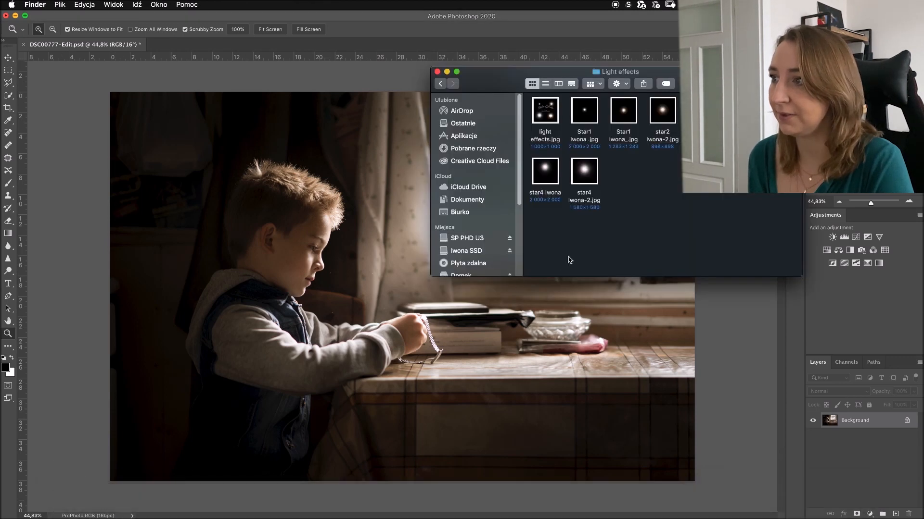
pyautogui.click(441, 85)
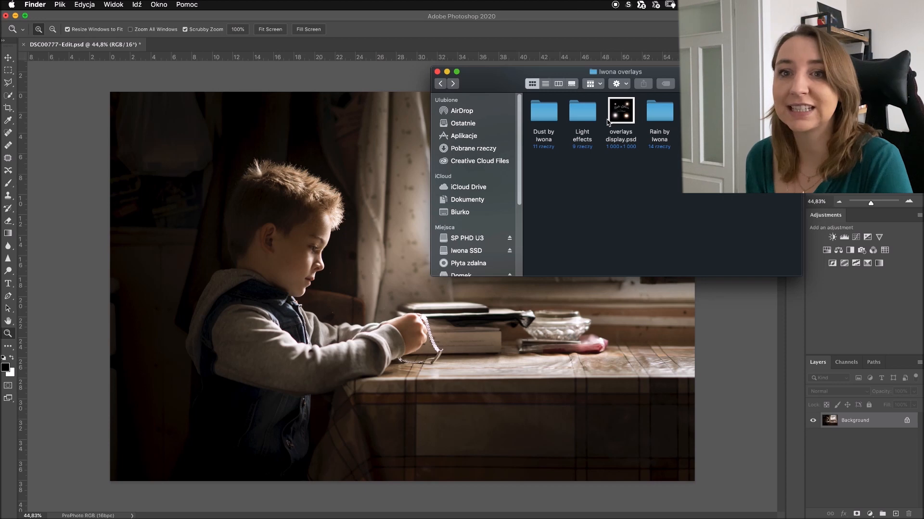
pyautogui.doubleClick(534, 115)
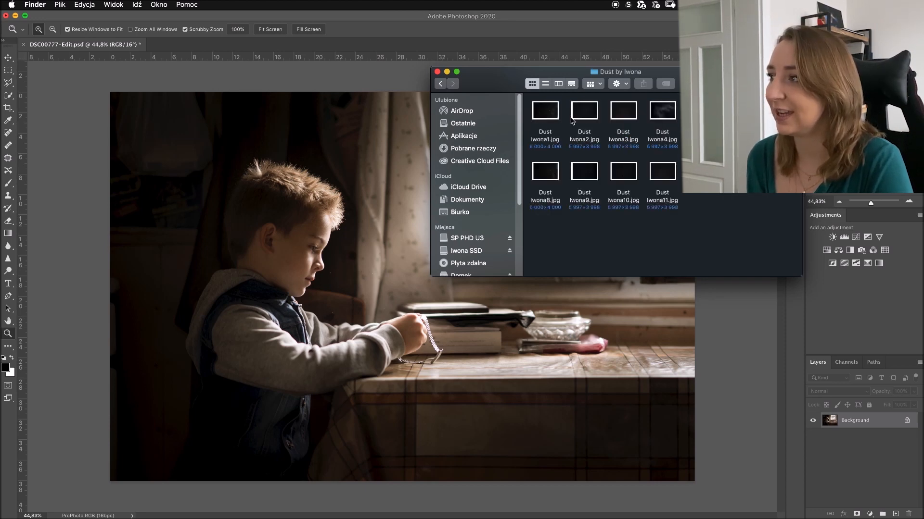
pyautogui.moveTo(546, 113); pyautogui.dragTo(397, 210)
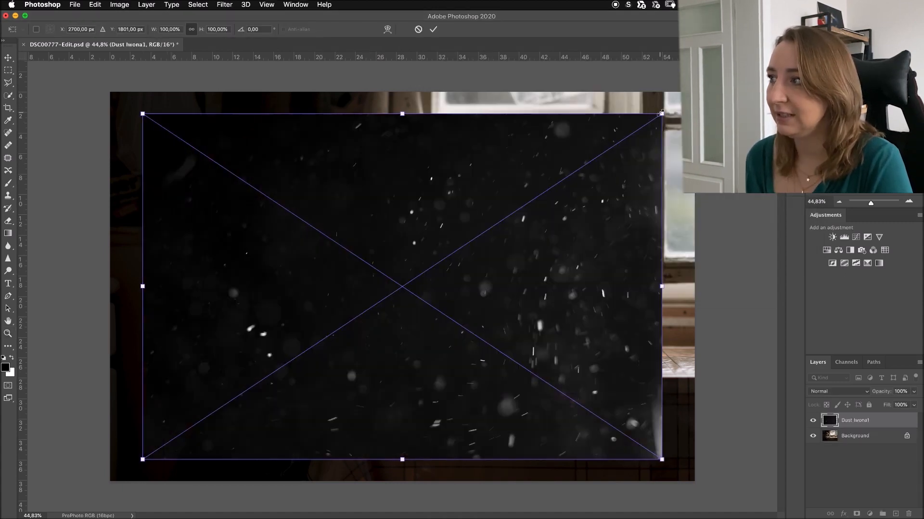
# - Scale the placed dust overlay down to about 56% and position it over the middle of the photo, between the boy and the window
pyautogui.moveTo(660, 113); pyautogui.dragTo(486, 229)
pyautogui.moveTo(370, 262); pyautogui.dragTo(660, 162)
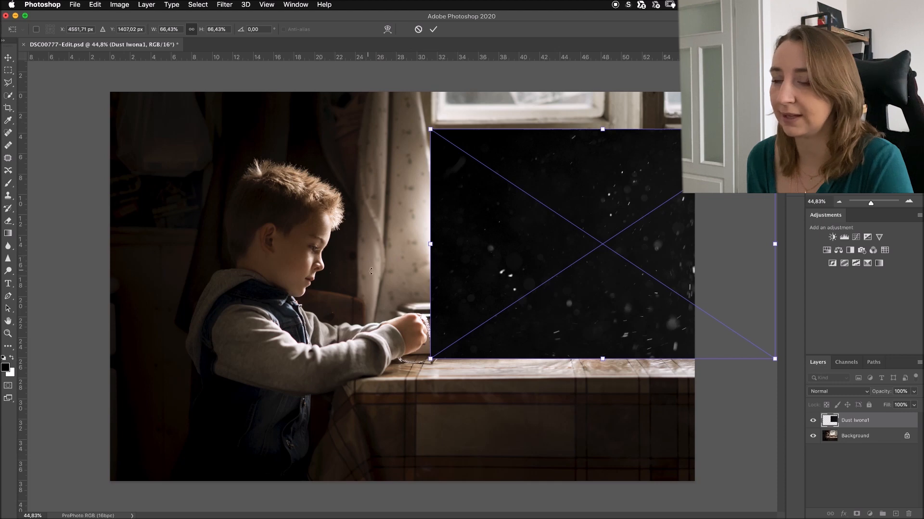
pyautogui.moveTo(474, 236); pyautogui.dragTo(338, 273)
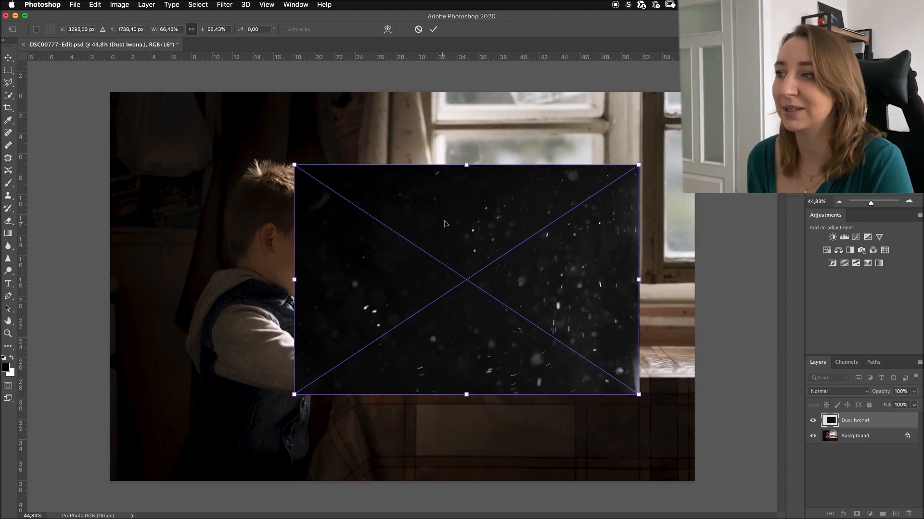
pyautogui.moveTo(467, 166); pyautogui.dragTo(466, 200)
pyautogui.moveTo(488, 252); pyautogui.dragTo(439, 238)
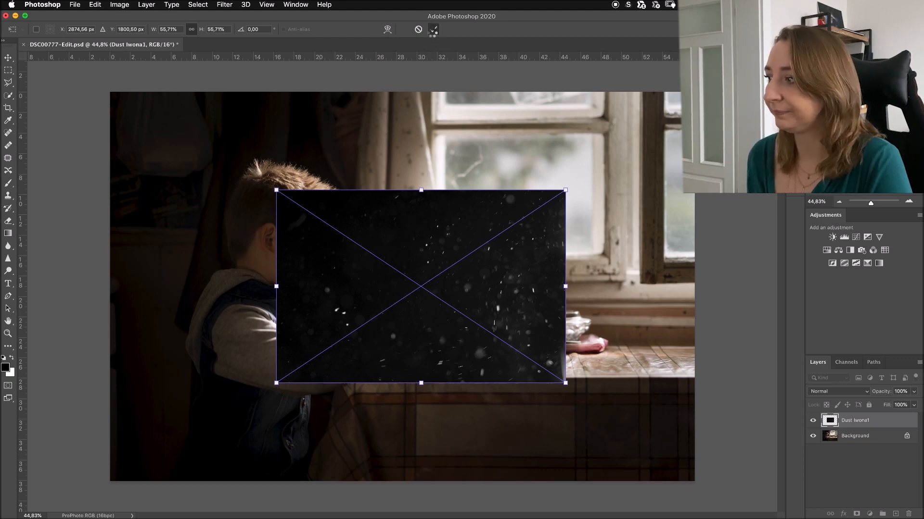
pyautogui.click(432, 30)
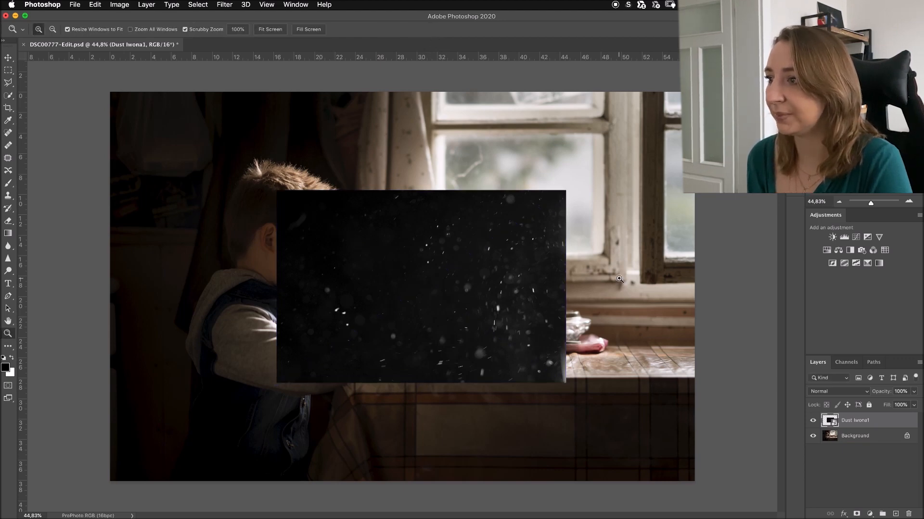
# - Set the dust layer's blend mode to Screen and inspect the particles and overlay edges over the table
pyautogui.click(822, 393)
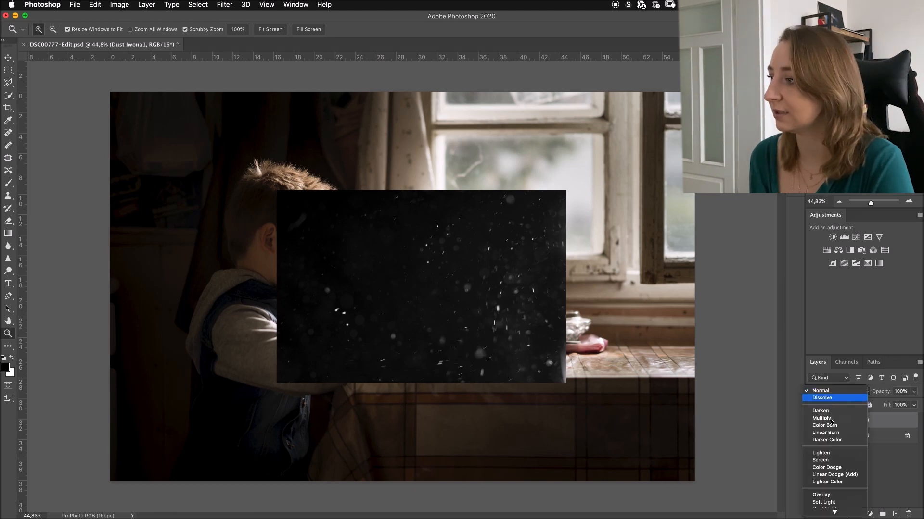
pyautogui.click(834, 460)
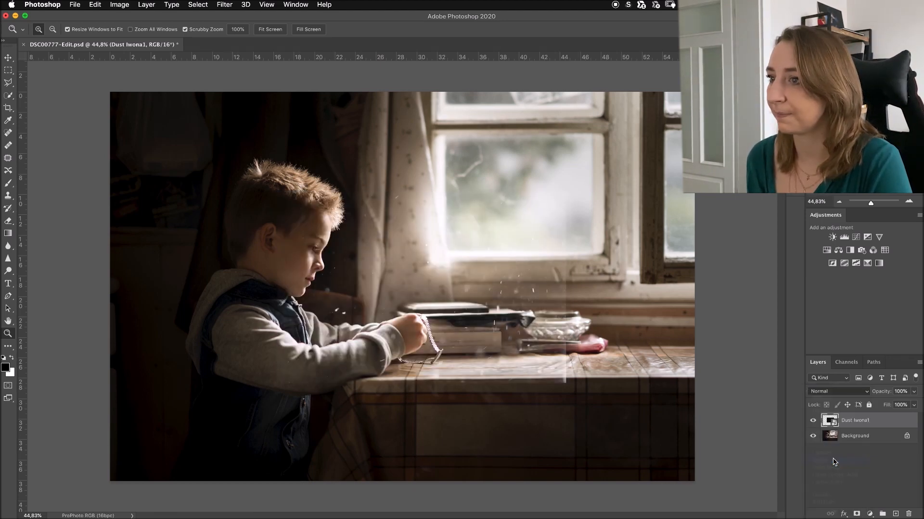
pyautogui.moveTo(497, 313); pyautogui.dragTo(517, 317)
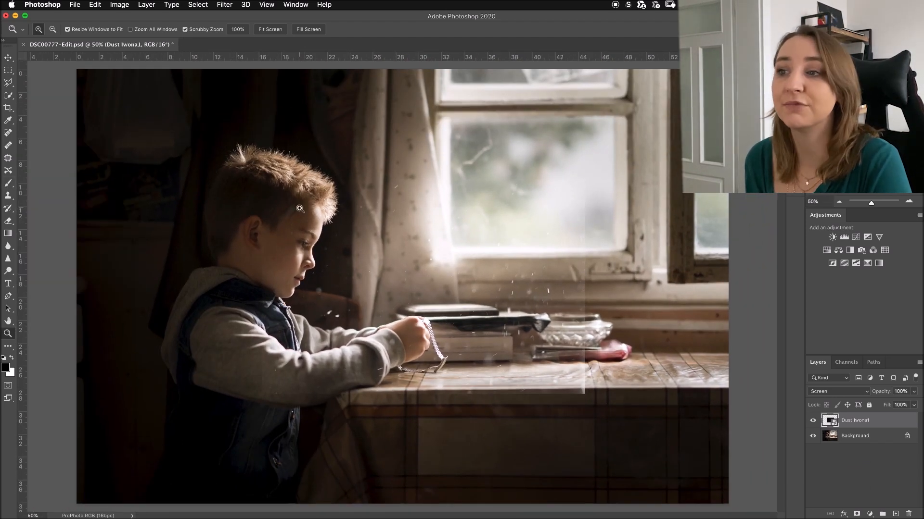
pyautogui.moveTo(610, 322); pyautogui.dragTo(625, 323)
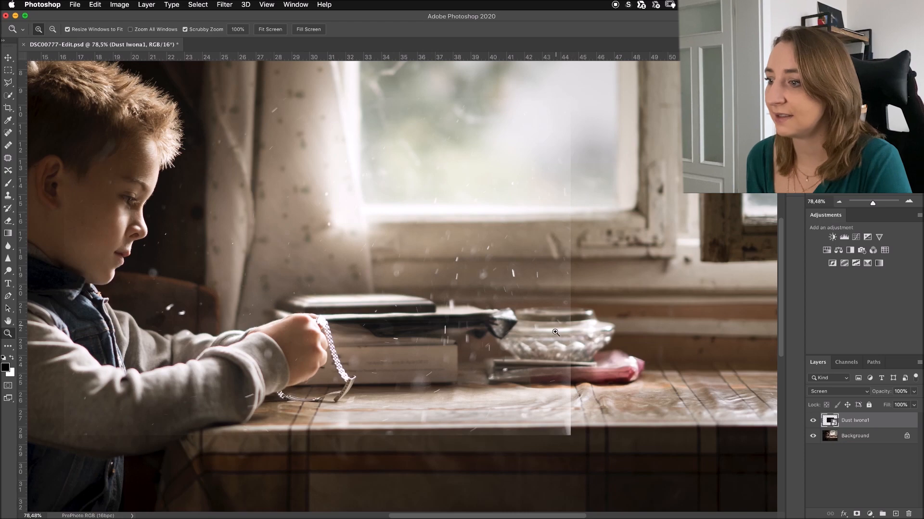
pyautogui.moveTo(425, 369); pyautogui.dragTo(348, 349)
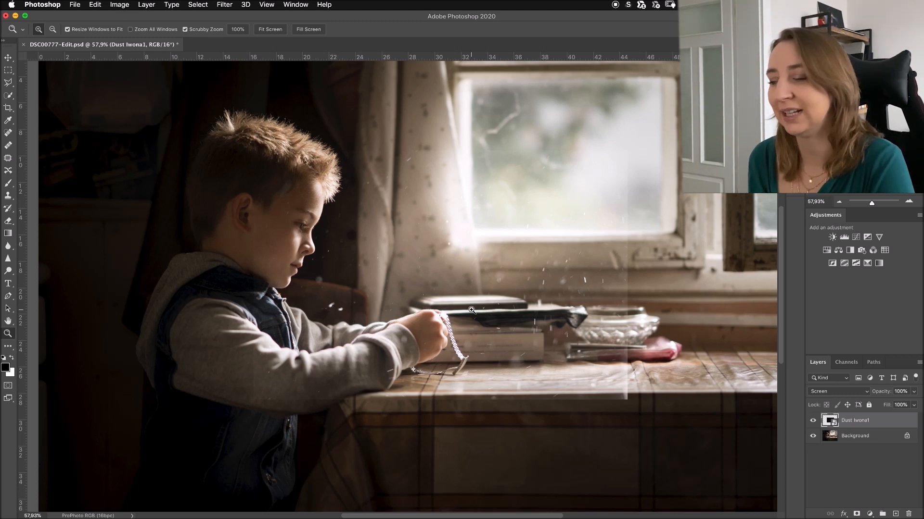
# - Add a layer mask to the dust layer and set up a soft Brush with 0% hardness
pyautogui.click(856, 514)
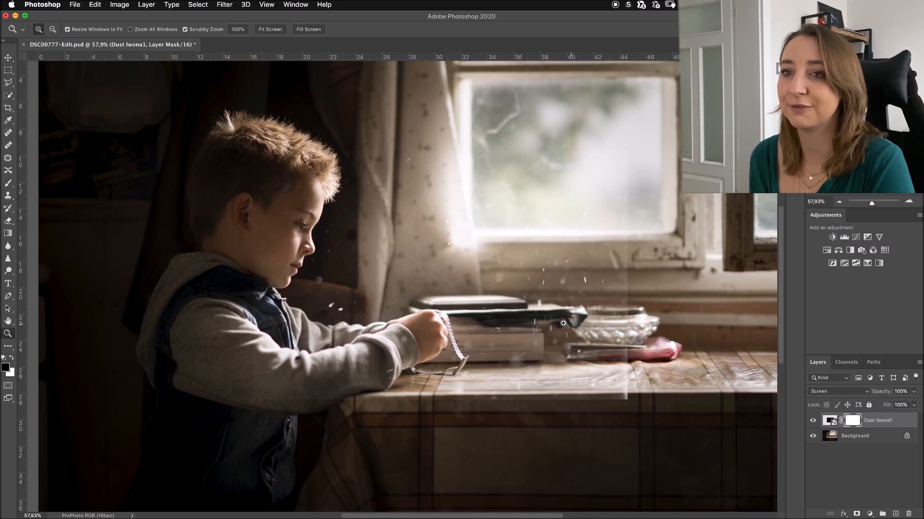
pyautogui.click(7, 185)
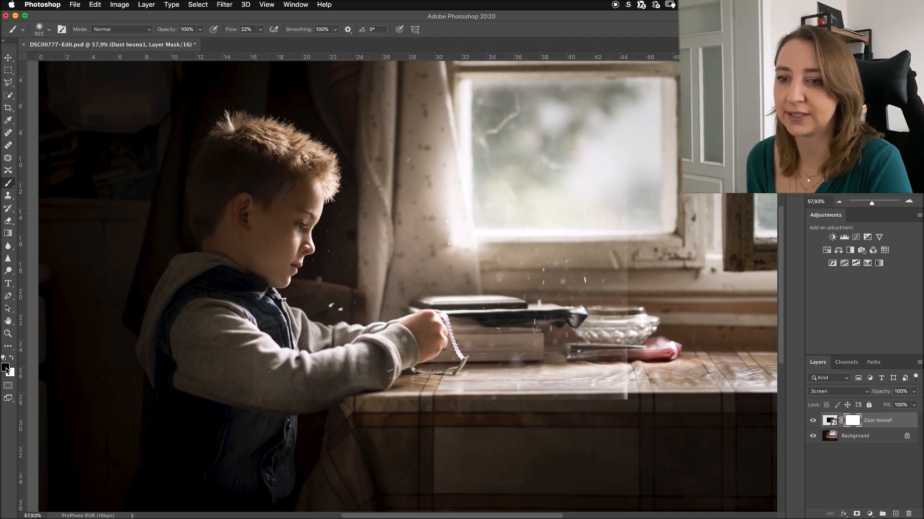
pyautogui.click(49, 30)
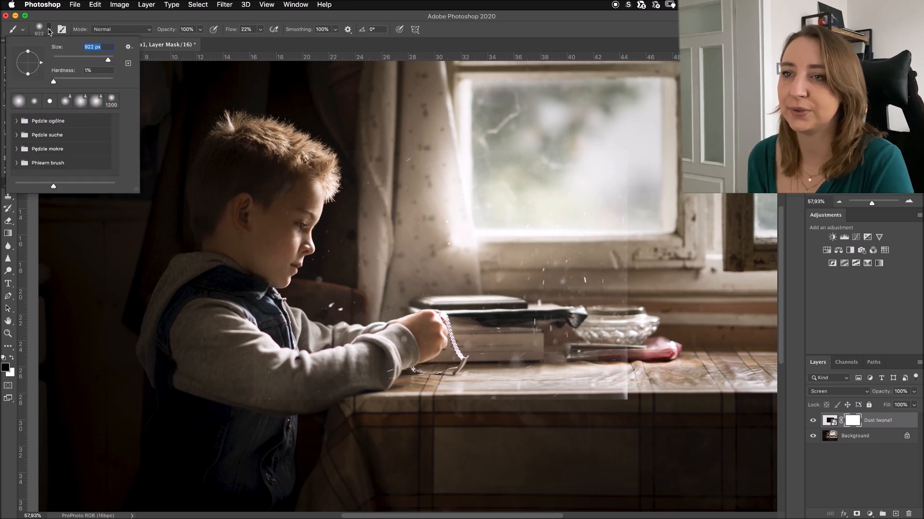
pyautogui.moveTo(54, 82); pyautogui.dragTo(52, 82)
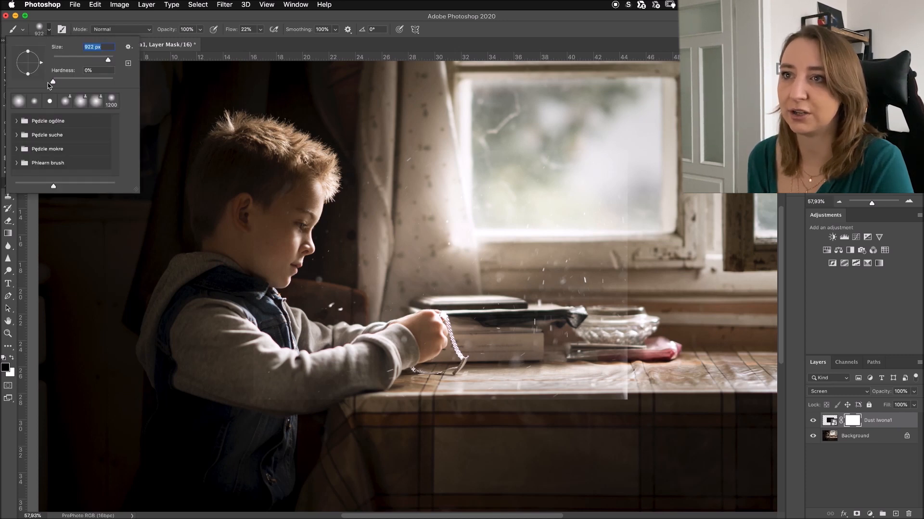
pyautogui.click(231, 49)
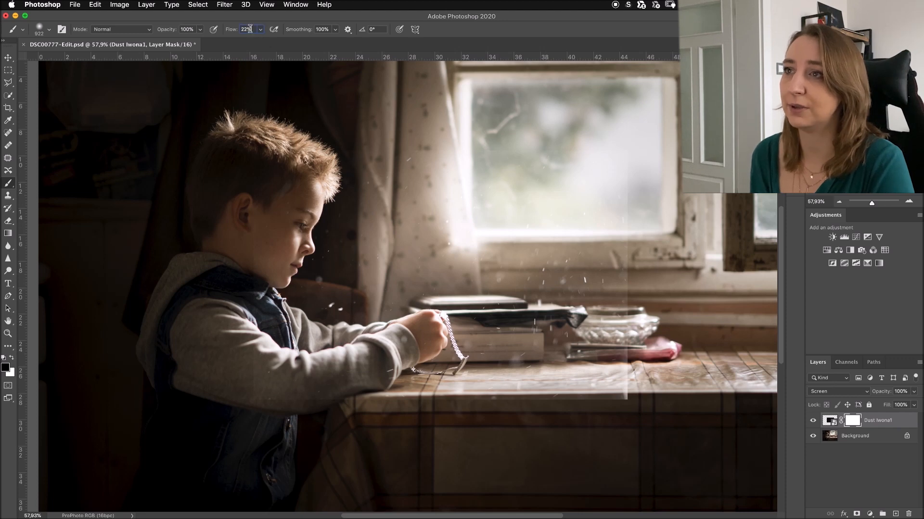
pyautogui.click(250, 29)
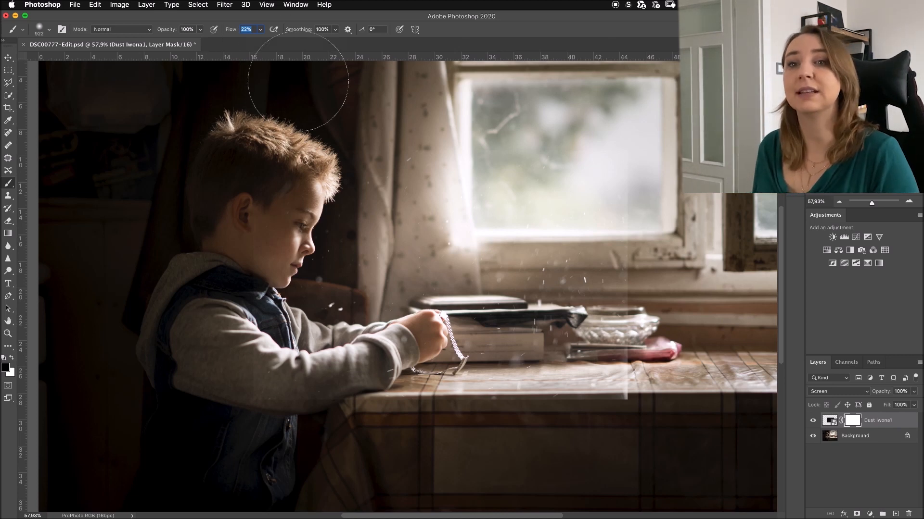
# - Paint black on the dust layer's mask to hide the overlay's hard edges above the table and beside the window
pyautogui.moveTo(193, 158); pyautogui.dragTo(268, 268)
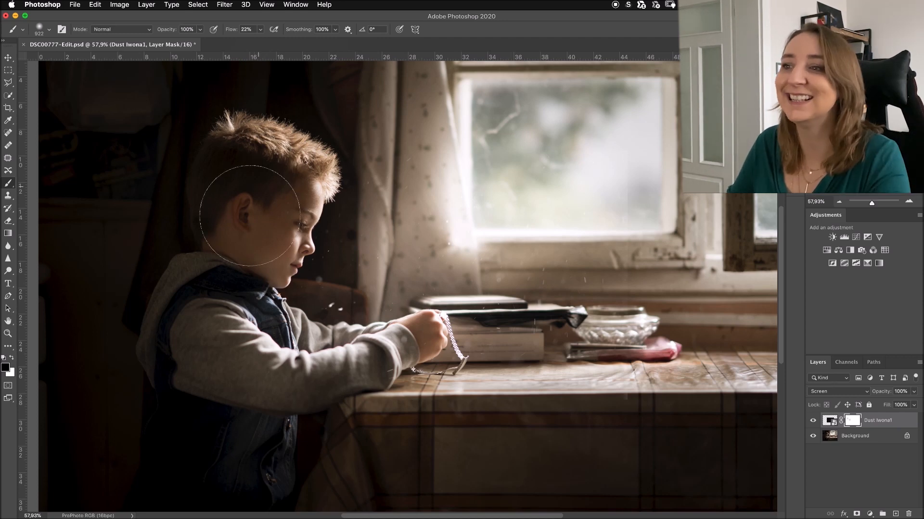
# - Paint black on the dust layer's mask over the boy, using a smaller brush on the specks above his forearm, and compare with the layer hidden
pyautogui.moveTo(269, 178)
pyautogui.mouseDown()
pyautogui.moveTo(226, 298)
pyautogui.moveTo(322, 317)
pyautogui.mouseUp()
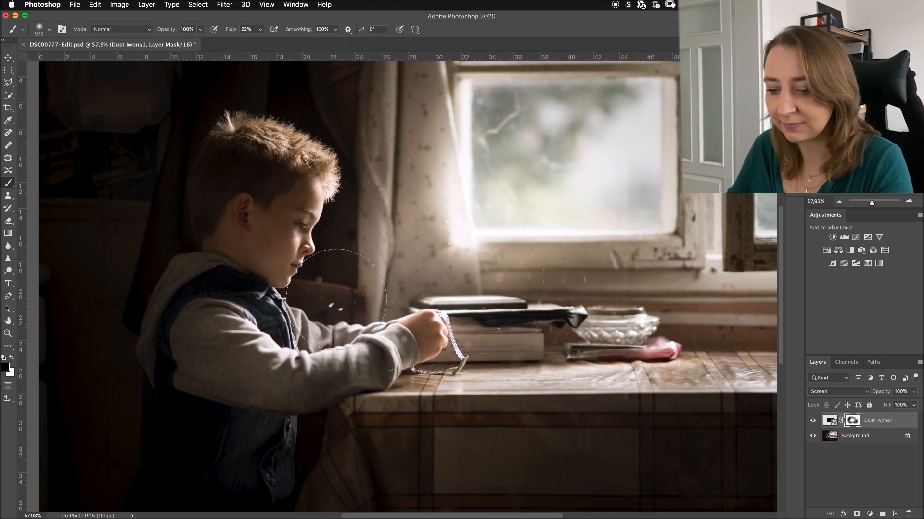
pyautogui.press('[')
pyautogui.press('[')
pyautogui.press('[')
pyautogui.press('[')
pyautogui.press('[')
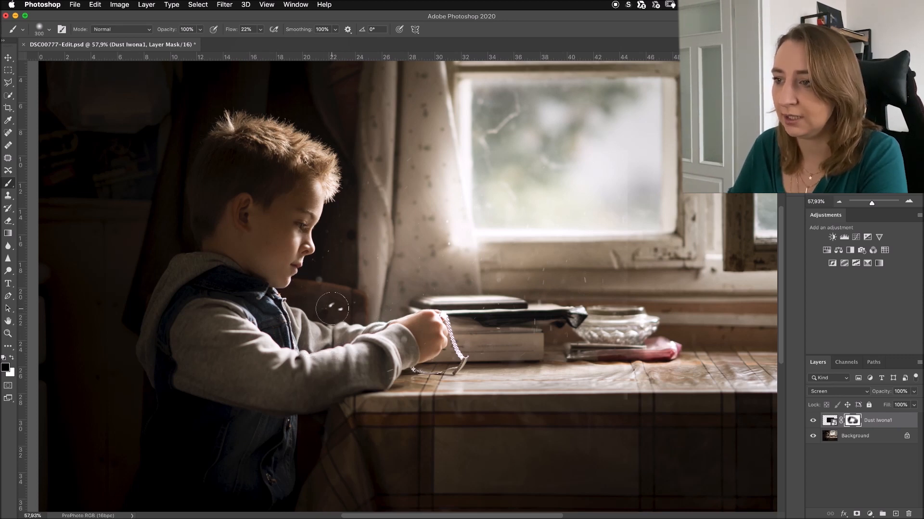
pyautogui.press('[')
pyautogui.press('[')
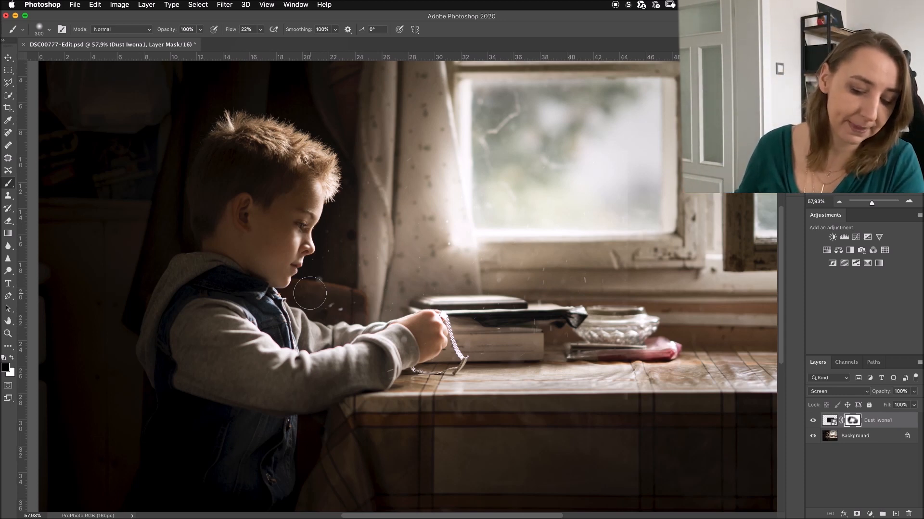
pyautogui.moveTo(308, 339)
pyautogui.mouseDown()
pyautogui.moveTo(336, 343)
pyautogui.moveTo(324, 343)
pyautogui.mouseUp()
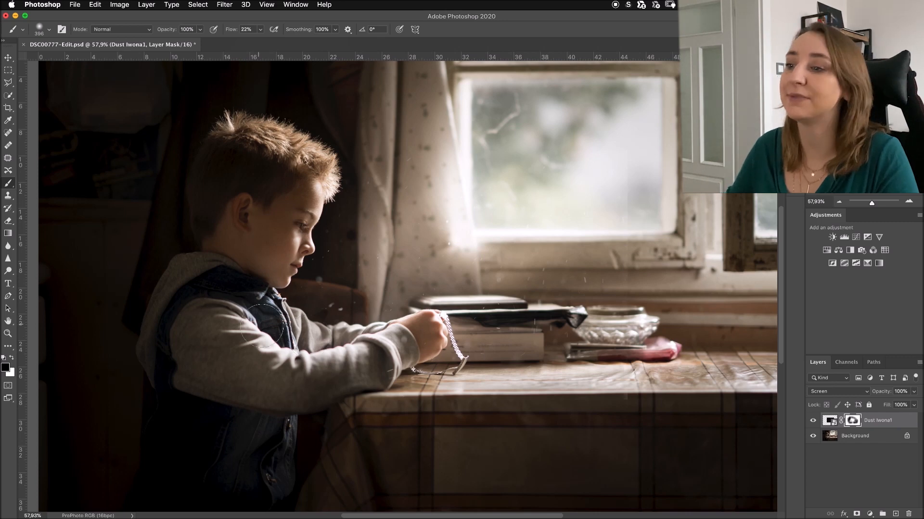
pyautogui.moveTo(322, 319); pyautogui.dragTo(333, 321)
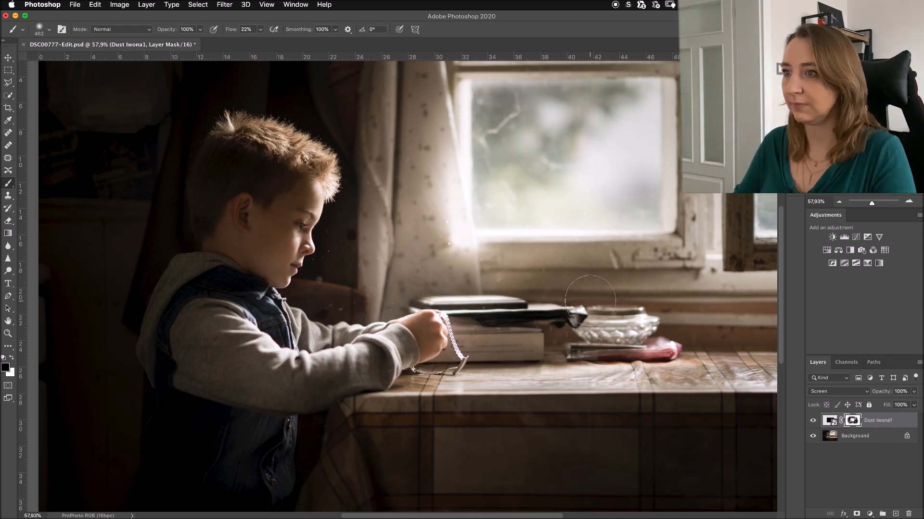
pyautogui.click(813, 421)
pyautogui.click(812, 421)
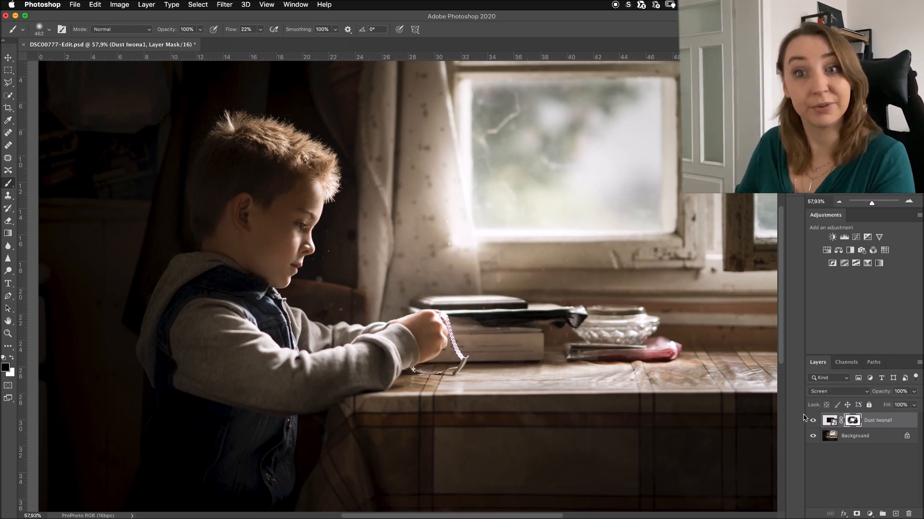
# - Switch to Finder and open the Light effects folder in the overlays collection, with the whole photo in view behind it
pyautogui.click(9, 332)
pyautogui.moveTo(433, 304); pyautogui.dragTo(413, 288)
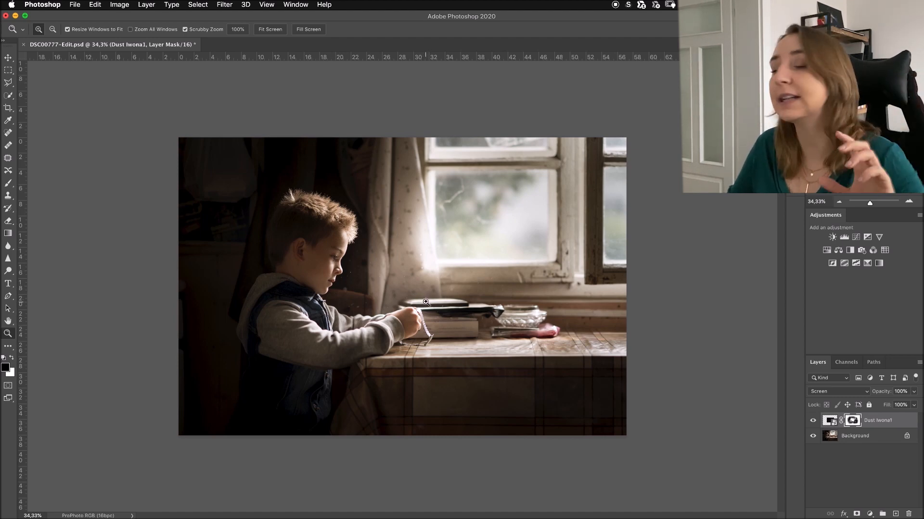
pyautogui.moveTo(121, 517)
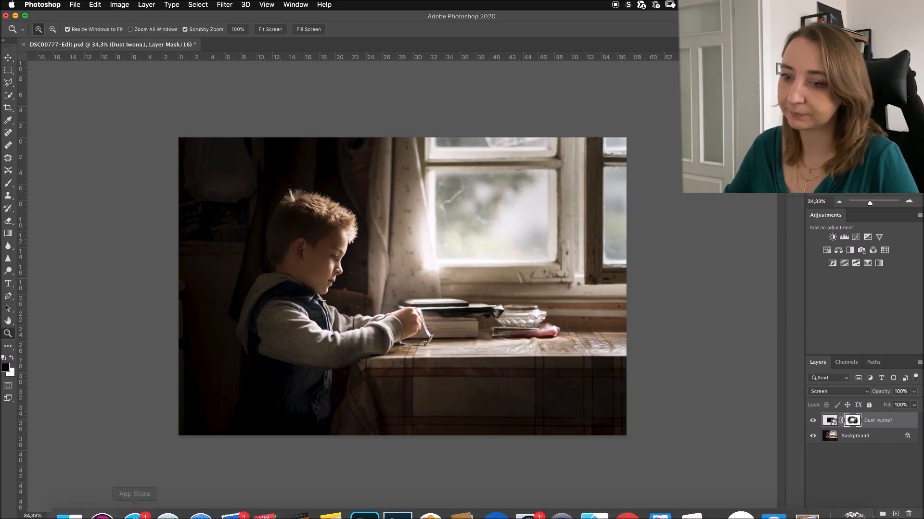
pyautogui.click(69, 500)
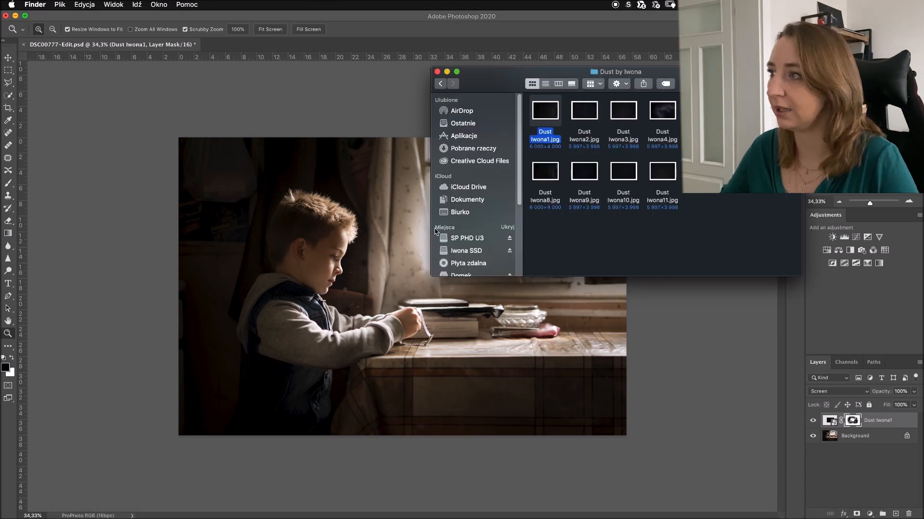
pyautogui.click(441, 84)
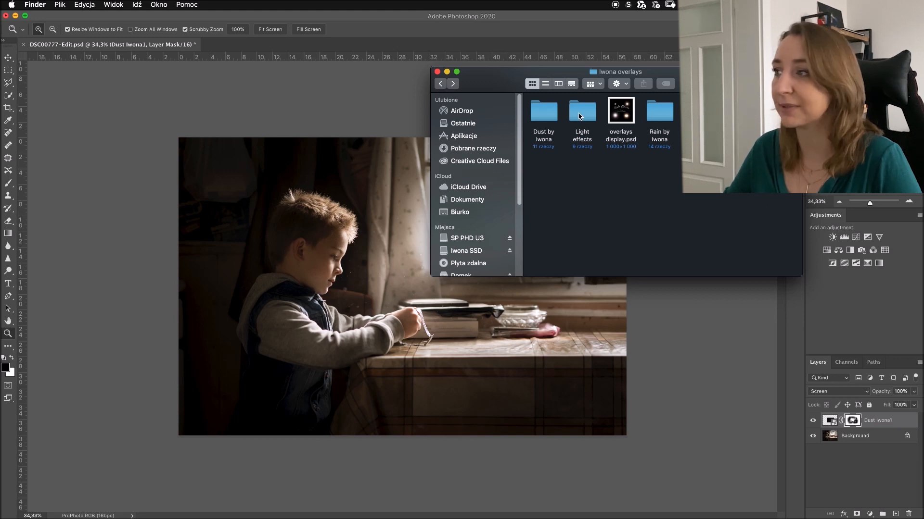
pyautogui.doubleClick(581, 114)
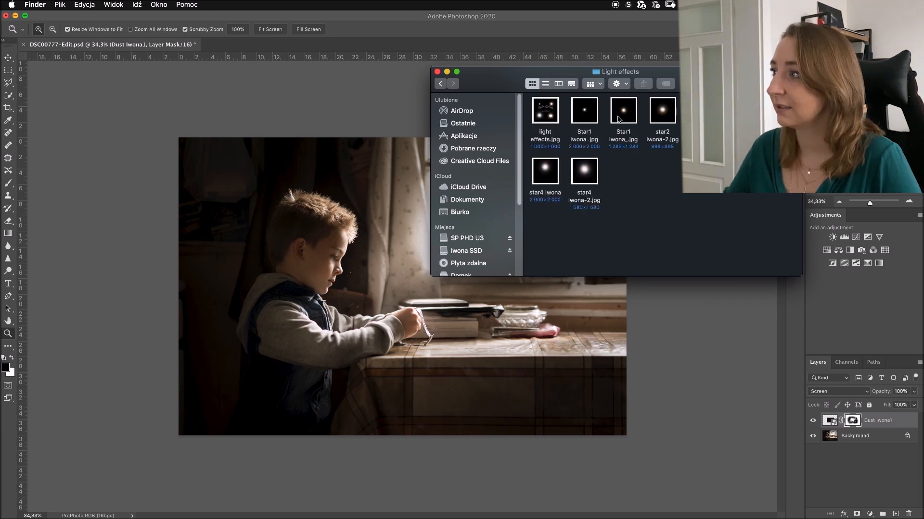
# - Place the star3 Iwona-2 light overlay at about 320% over the window's upper right corner with Screen blending
pyautogui.moveTo(584, 170); pyautogui.dragTo(402, 286)
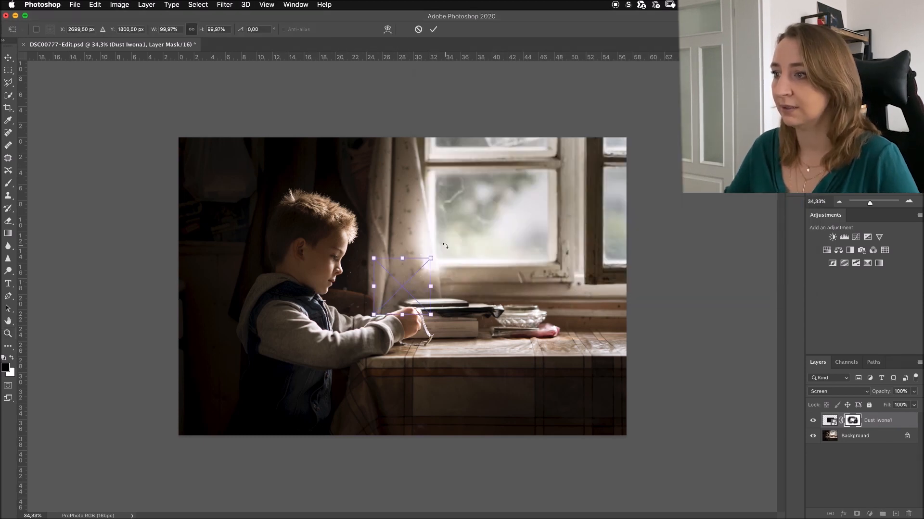
pyautogui.moveTo(431, 258); pyautogui.dragTo(557, 133)
pyautogui.moveTo(475, 215); pyautogui.dragTo(551, 178)
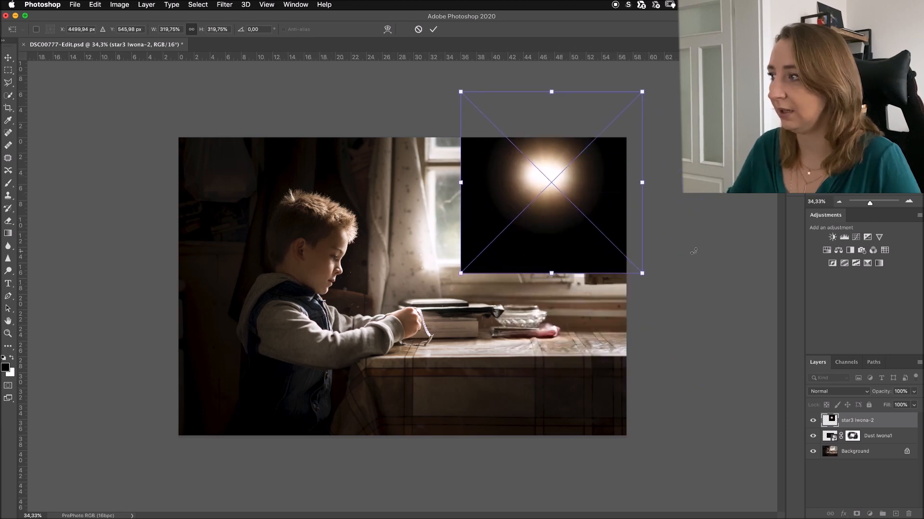
pyautogui.click(823, 393)
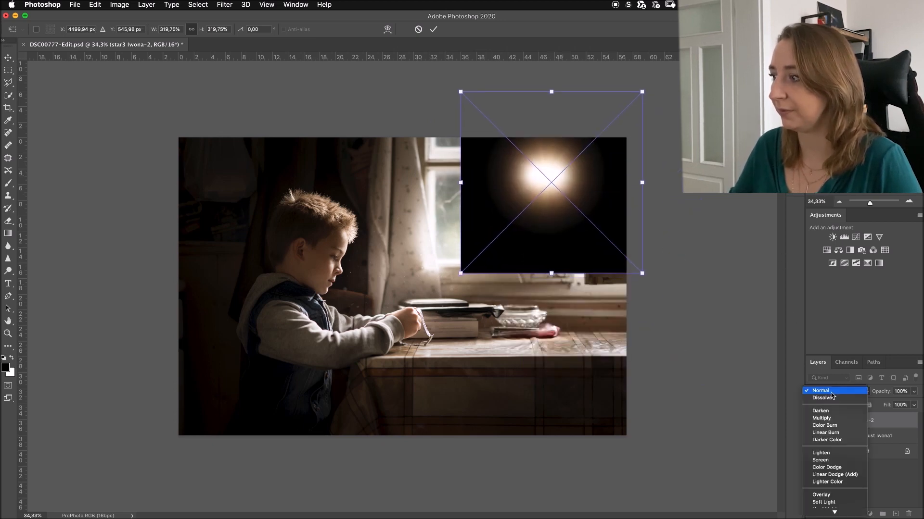
pyautogui.click(828, 461)
pyautogui.moveTo(554, 188); pyautogui.dragTo(550, 189)
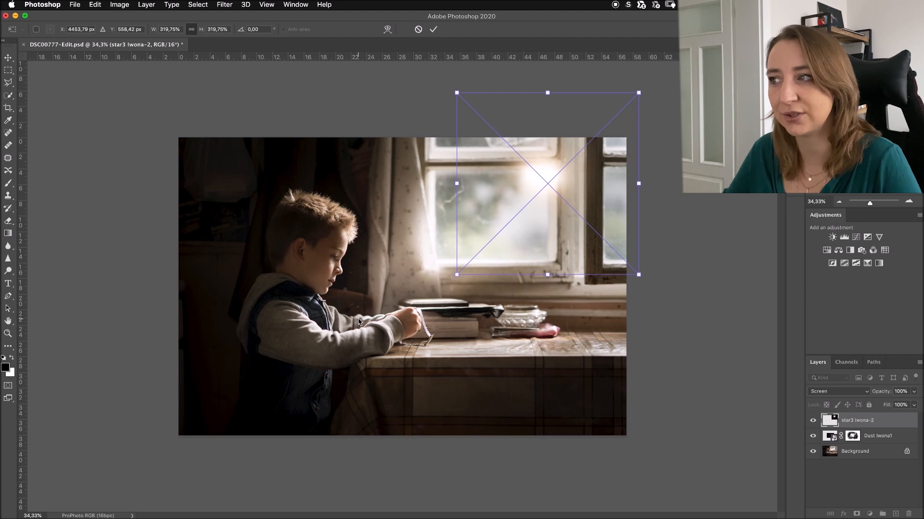
pyautogui.click(433, 29)
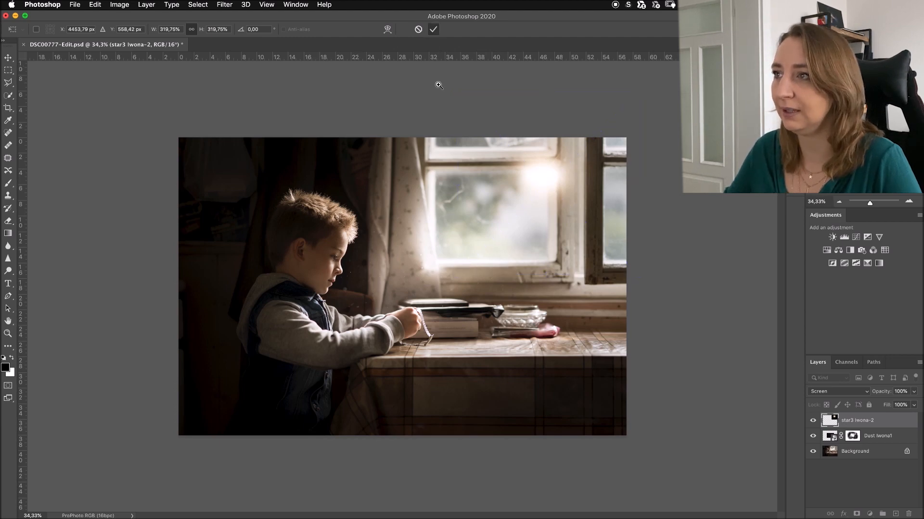
pyautogui.press('z')
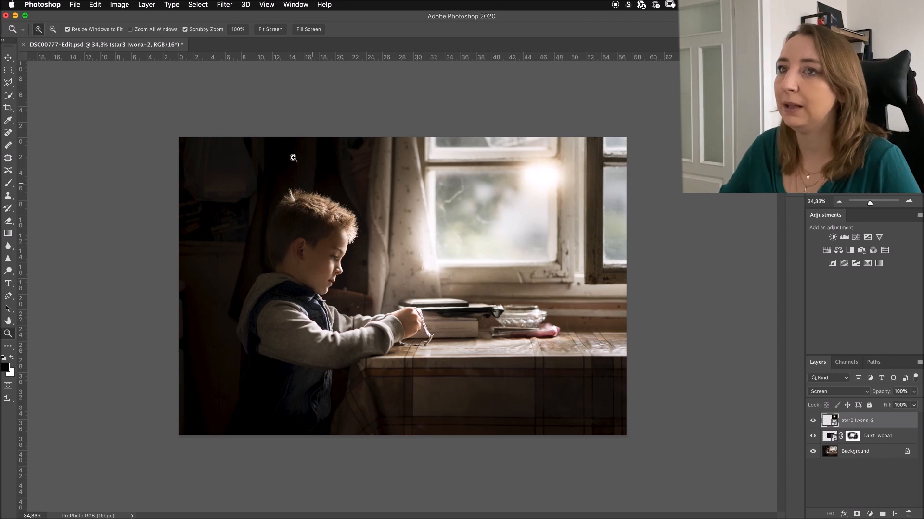
# - Replace the star3 light layer with Star1 Iwona_.jpg from the Light effects folder, scaled to about 278% over the window
pyautogui.click(7, 59)
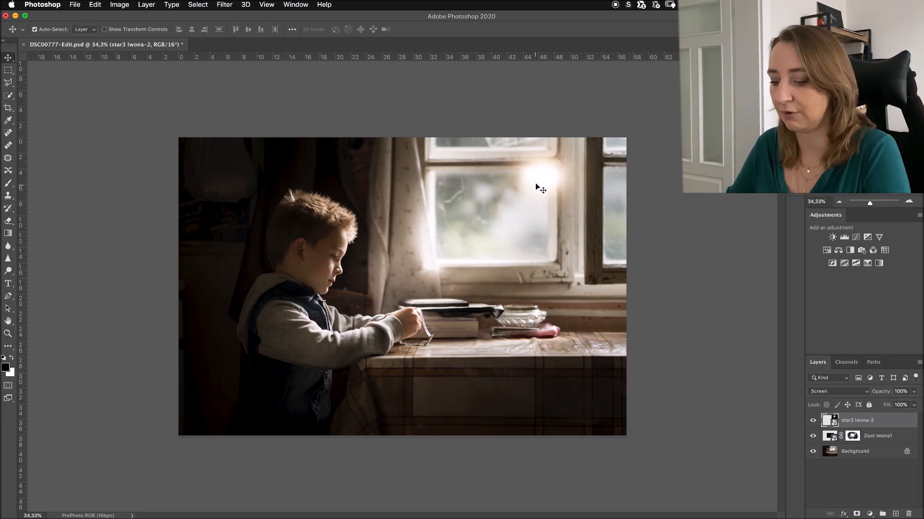
pyautogui.press('Delete')
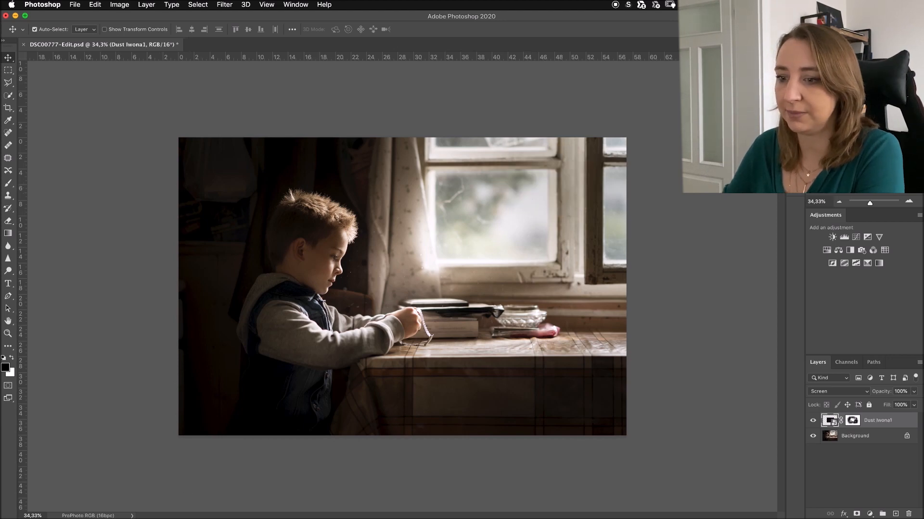
pyautogui.click(67, 504)
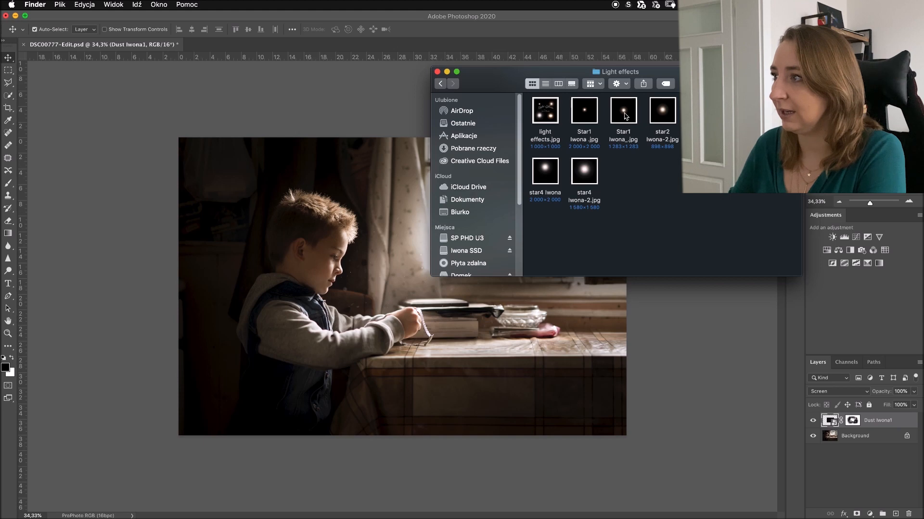
pyautogui.moveTo(623, 114); pyautogui.dragTo(371, 261)
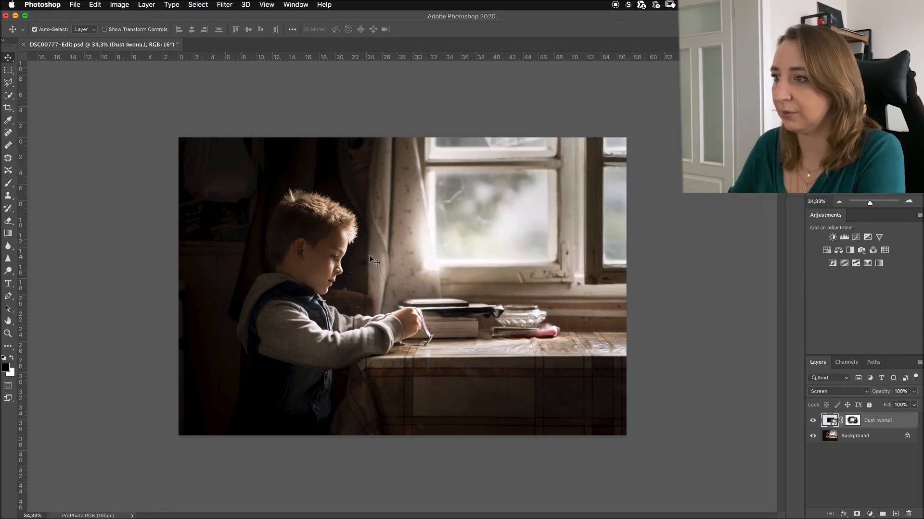
pyautogui.moveTo(445, 244); pyautogui.dragTo(596, 95)
pyautogui.moveTo(523, 204); pyautogui.dragTo(570, 185)
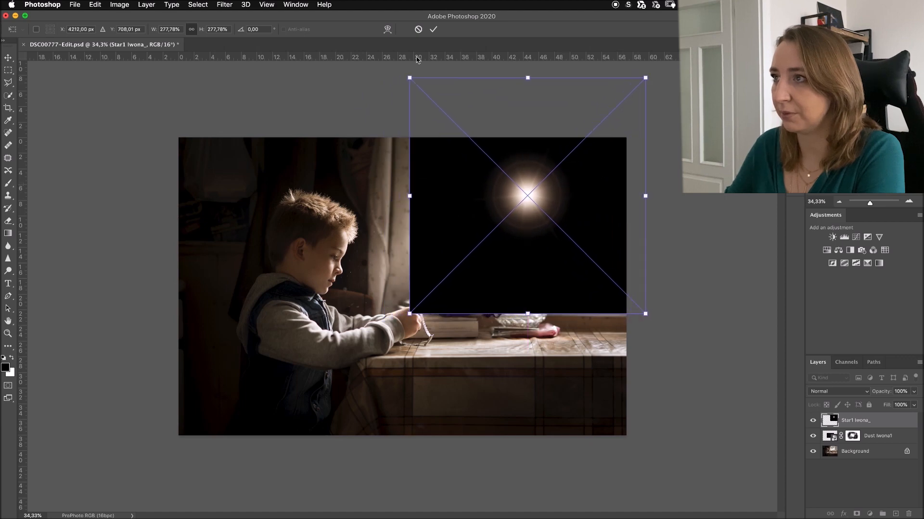
pyautogui.click(434, 29)
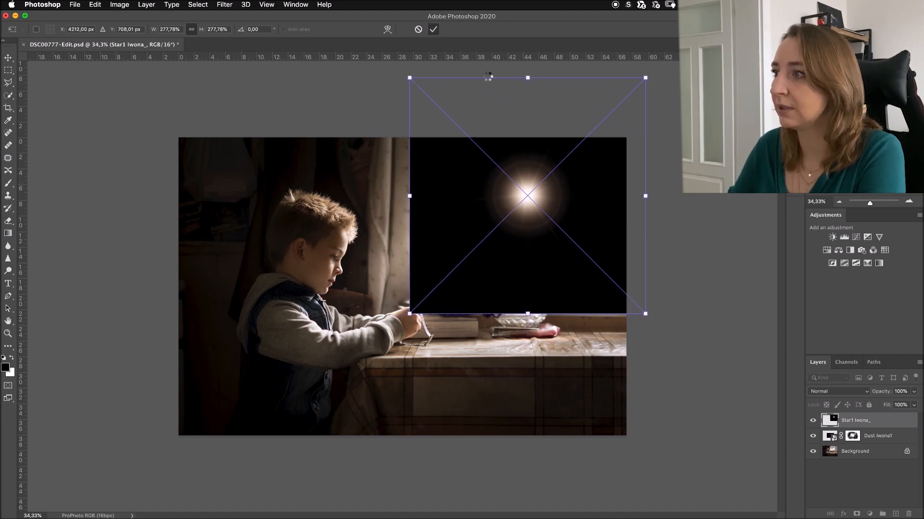
# - Set the Star1 light layer's blend mode to Screen and move its glow to the upper right corner of the window pane
pyautogui.click(828, 393)
pyautogui.click(825, 452)
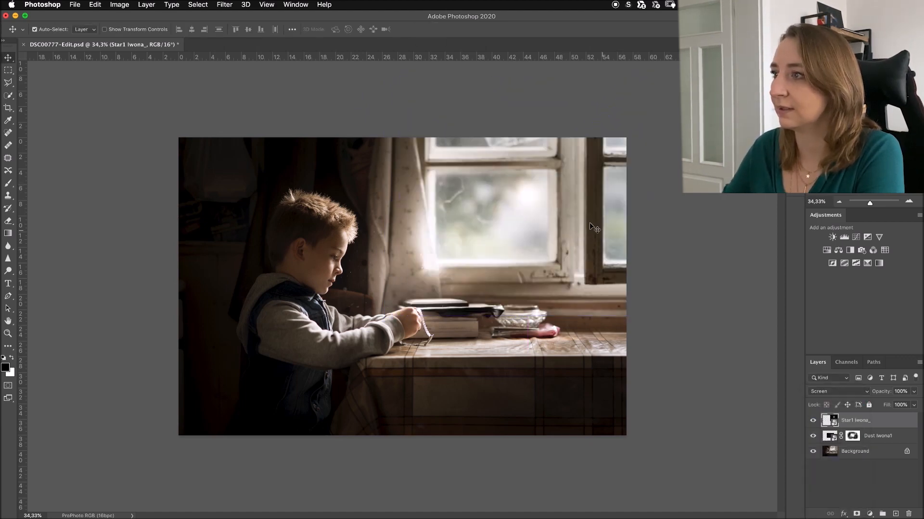
pyautogui.moveTo(538, 193); pyautogui.dragTo(549, 176)
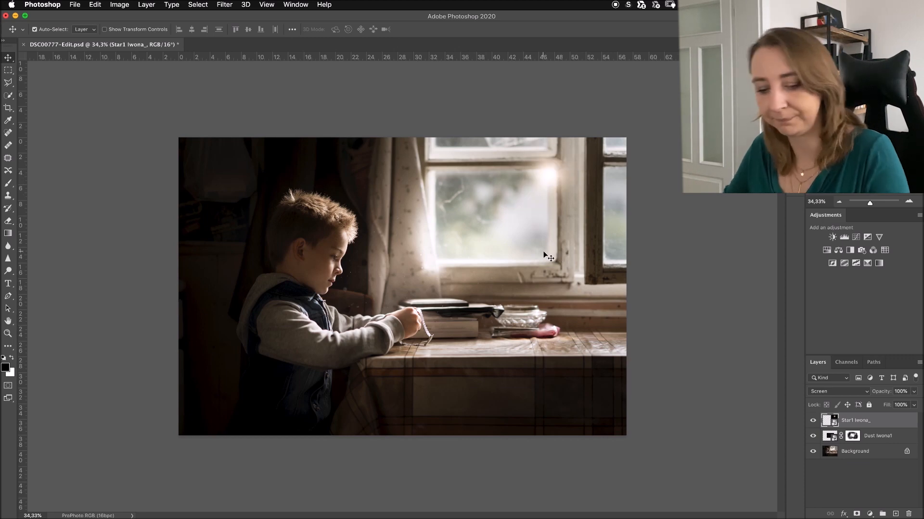
# - Enlarge the Star1 light layer to about 399% and move its glow back to the window pane's upper right corner
pyautogui.hotkey('ctrl', 't')
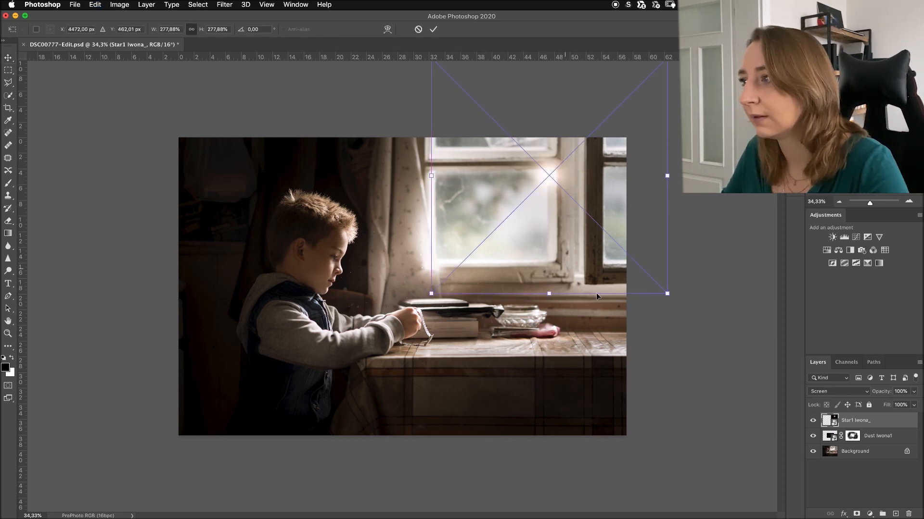
pyautogui.moveTo(549, 294); pyautogui.dragTo(558, 395)
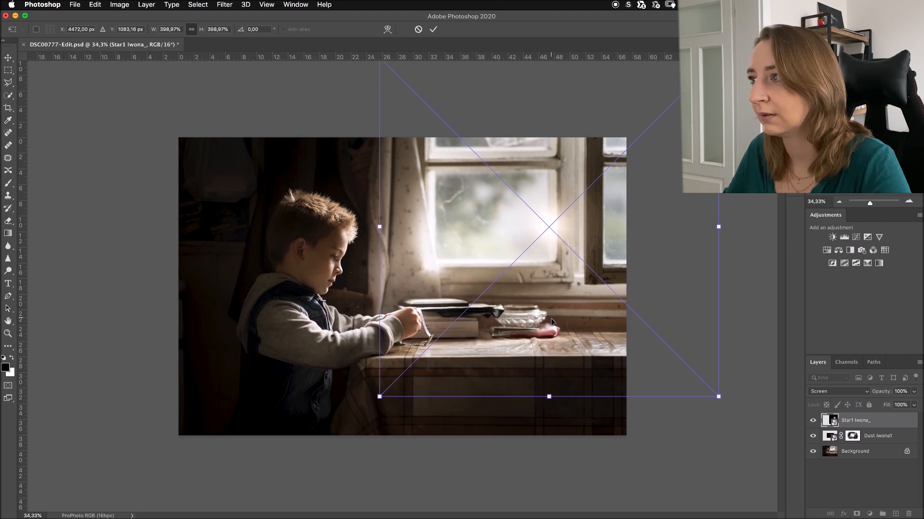
pyautogui.press('Return')
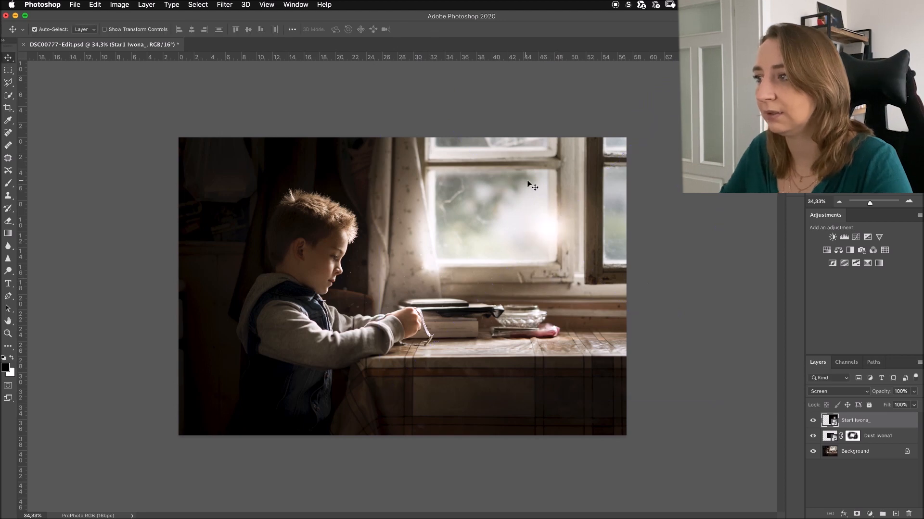
pyautogui.moveTo(551, 221); pyautogui.dragTo(554, 177)
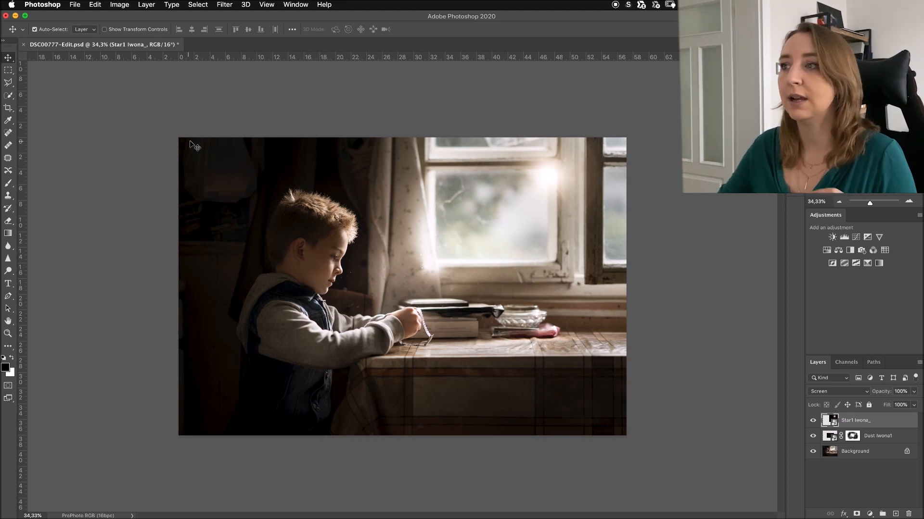
# - Apply the Camera Raw Filter to the Star1 light layer, adjusting its white balance temperature
pyautogui.click(226, 6)
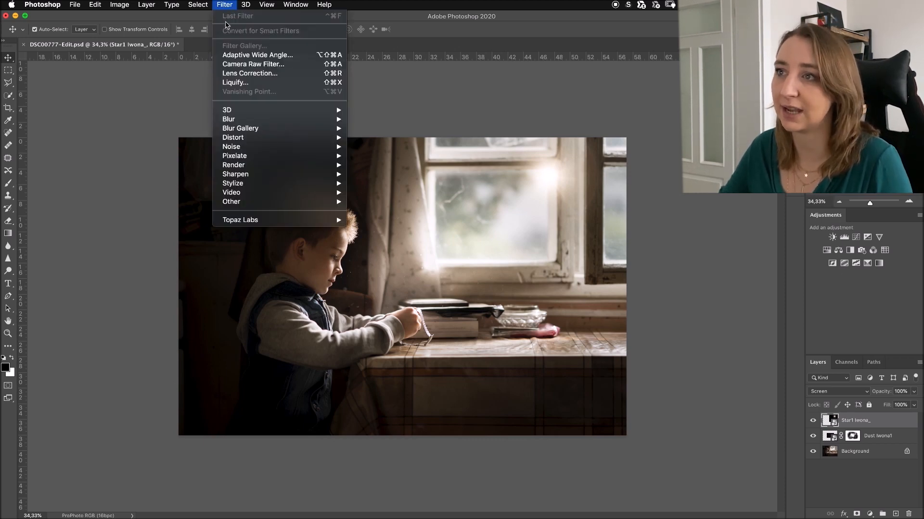
pyautogui.click(250, 64)
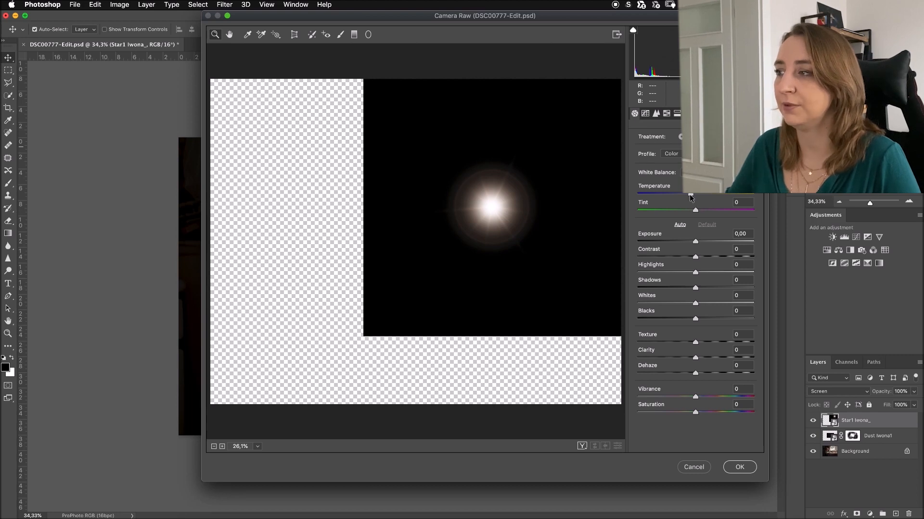
pyautogui.click(740, 467)
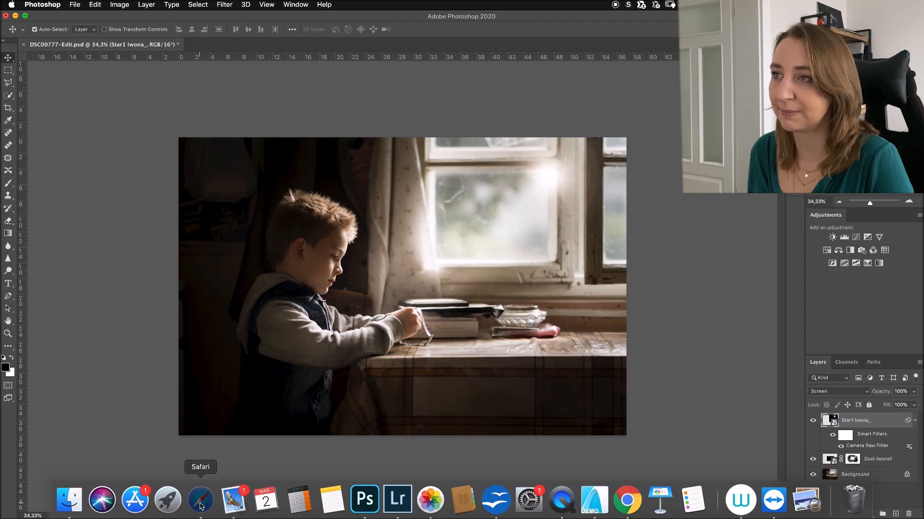
# - Switch to Safari and look over the tutorial and workshop categories on the photographer's website
pyautogui.click(201, 500)
pyautogui.scroll(3, 335, 204)
pyautogui.scroll(15, 335, 204)
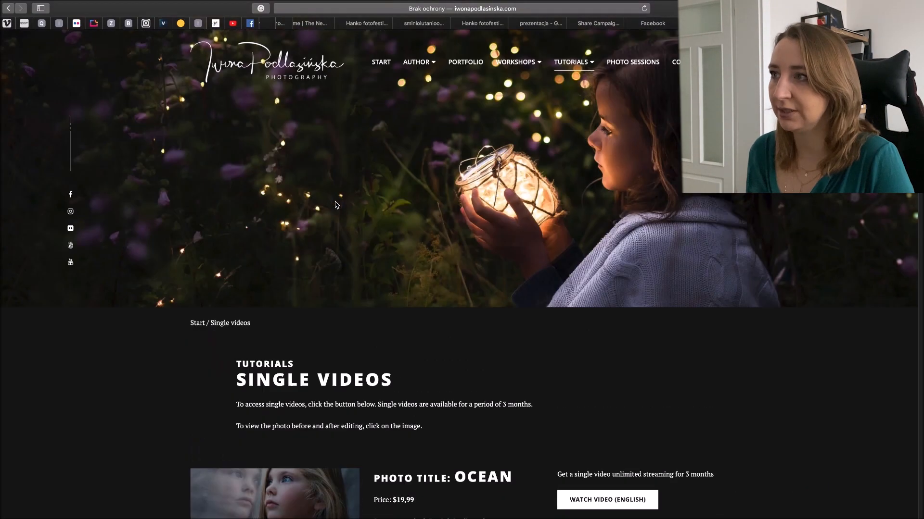
pyautogui.moveTo(584, 63)
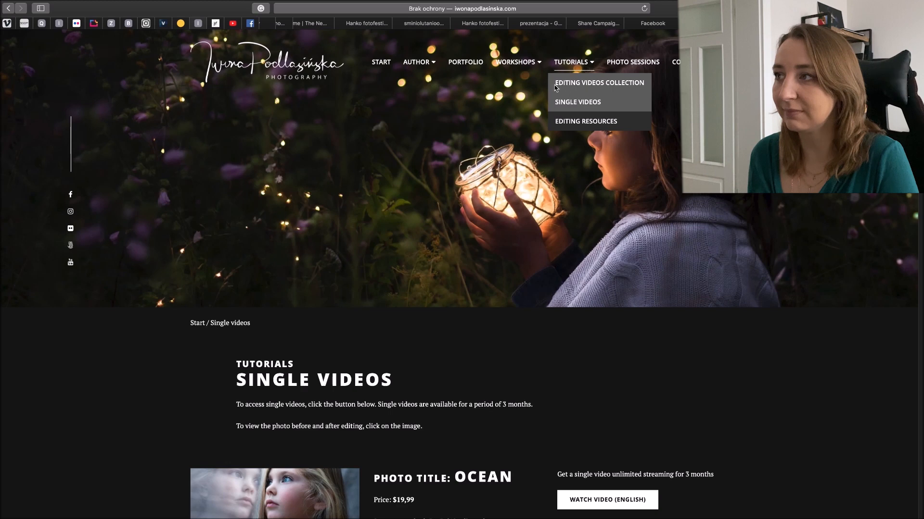
pyautogui.moveTo(511, 69)
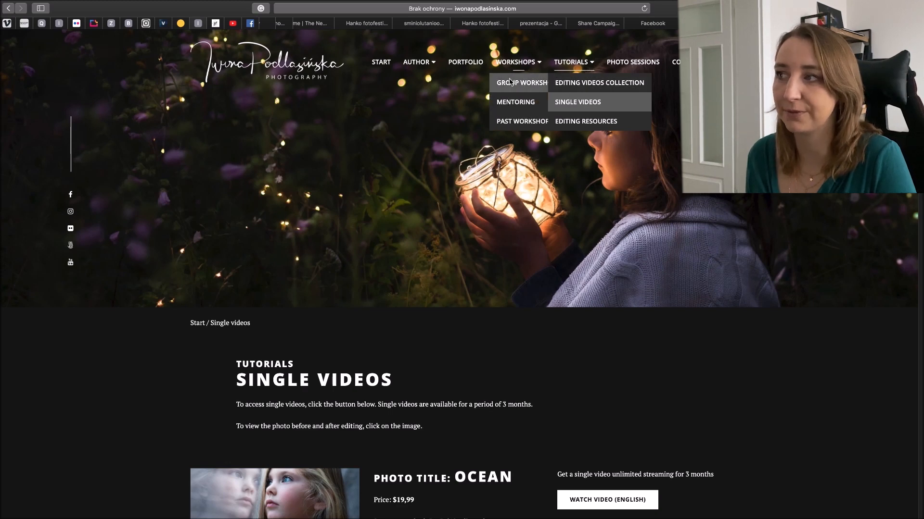